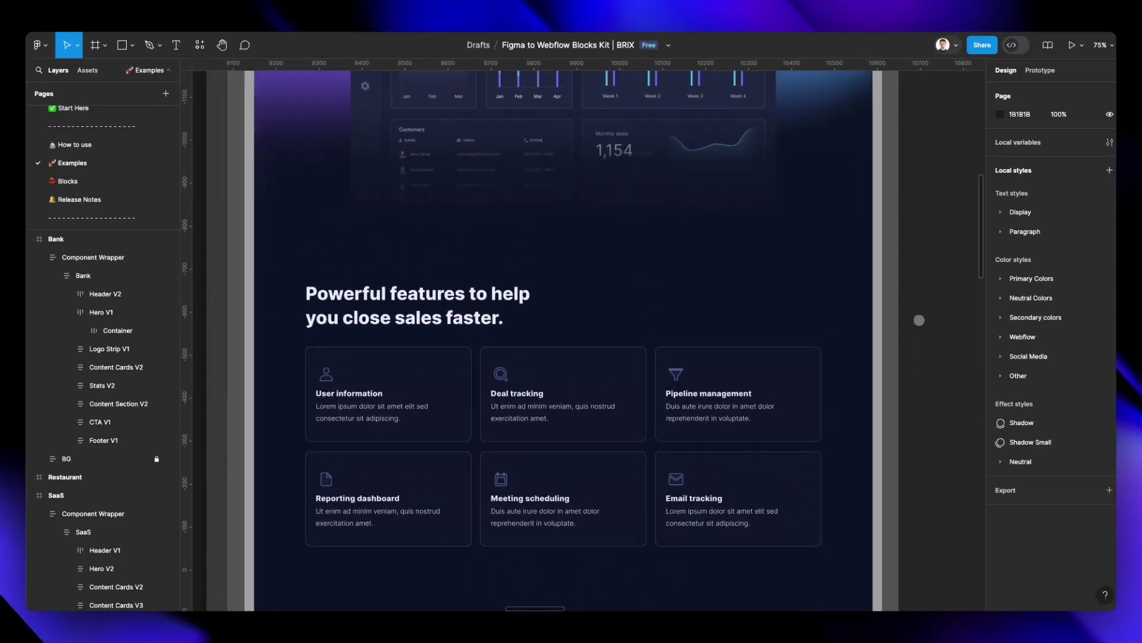
Select the navigation header at the top of the SaaS example page.
scroll(919, 320, "up", 5)
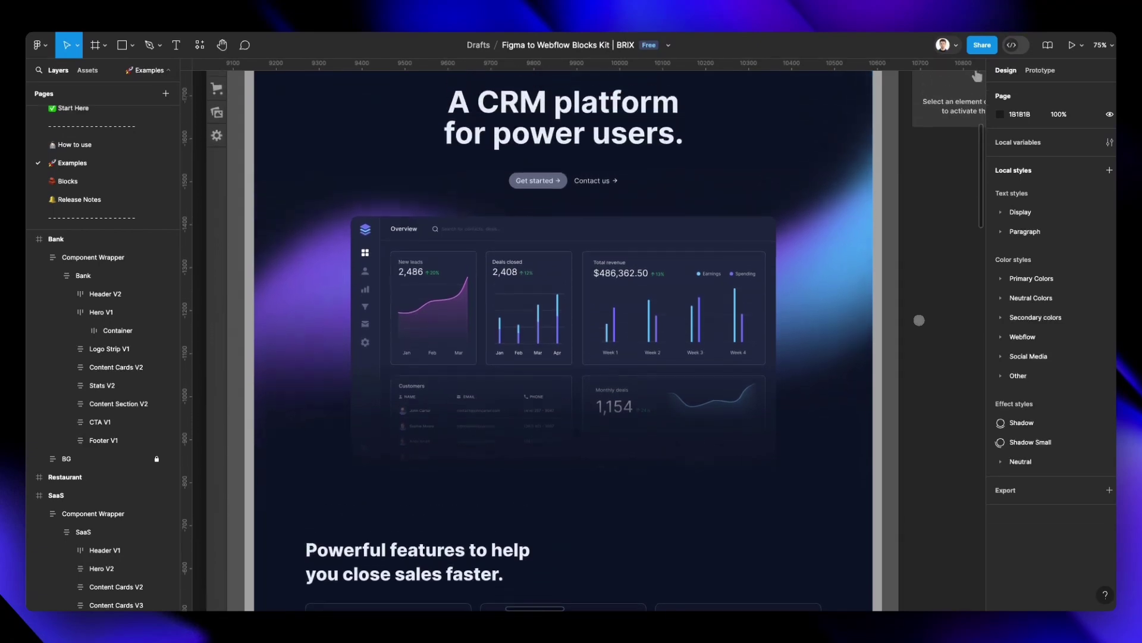
scroll(920, 320, "up", 3)
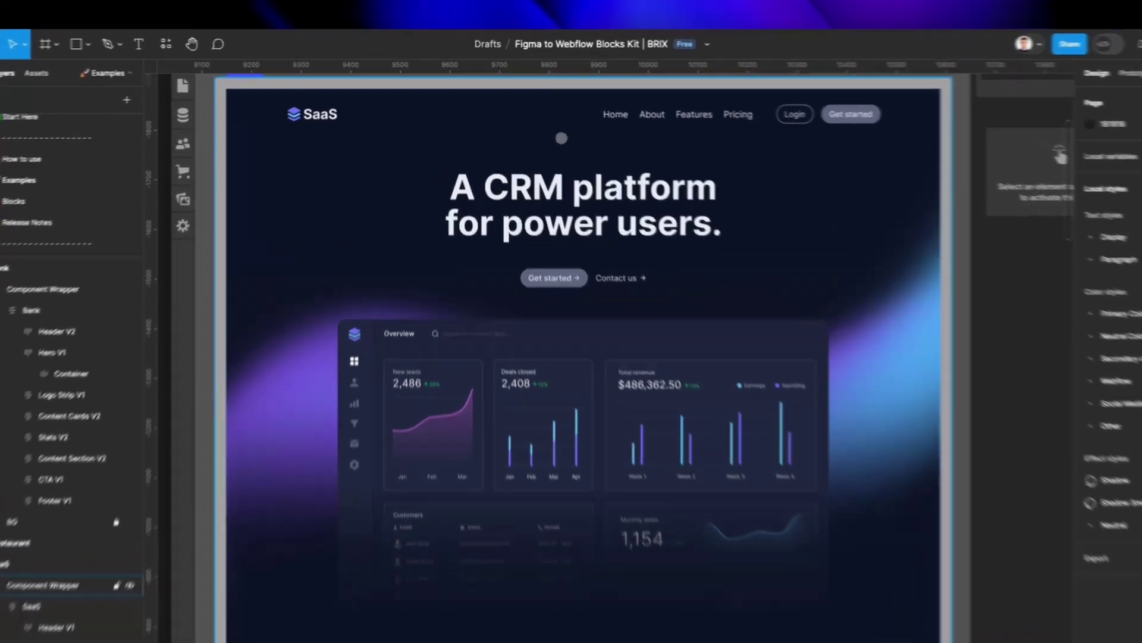
double_click(490, 113)
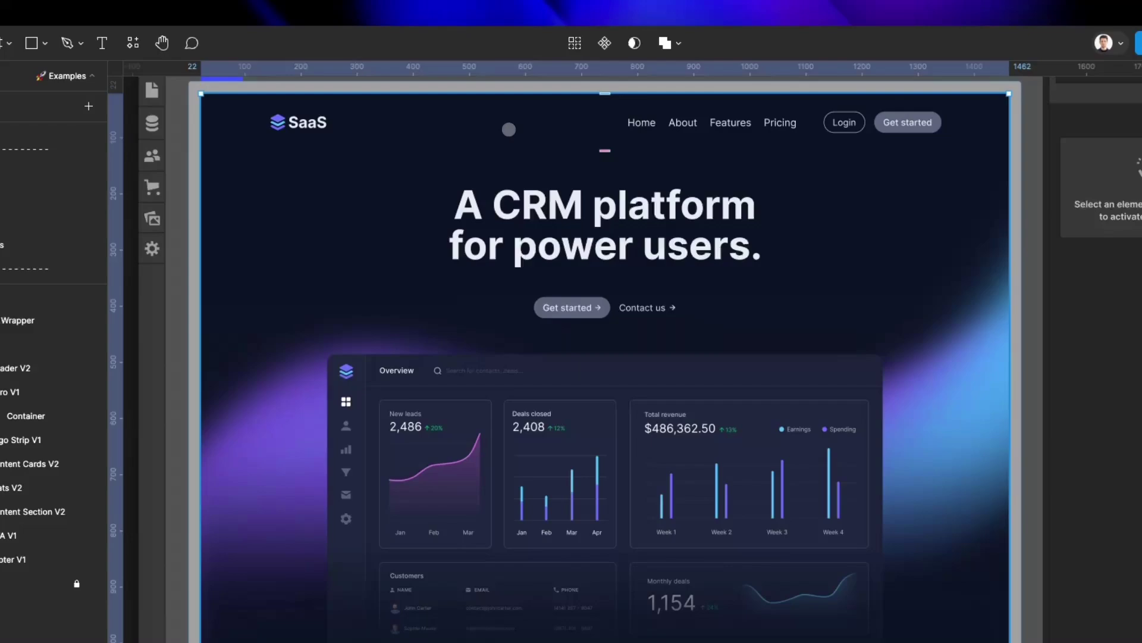
left_click(508, 129)
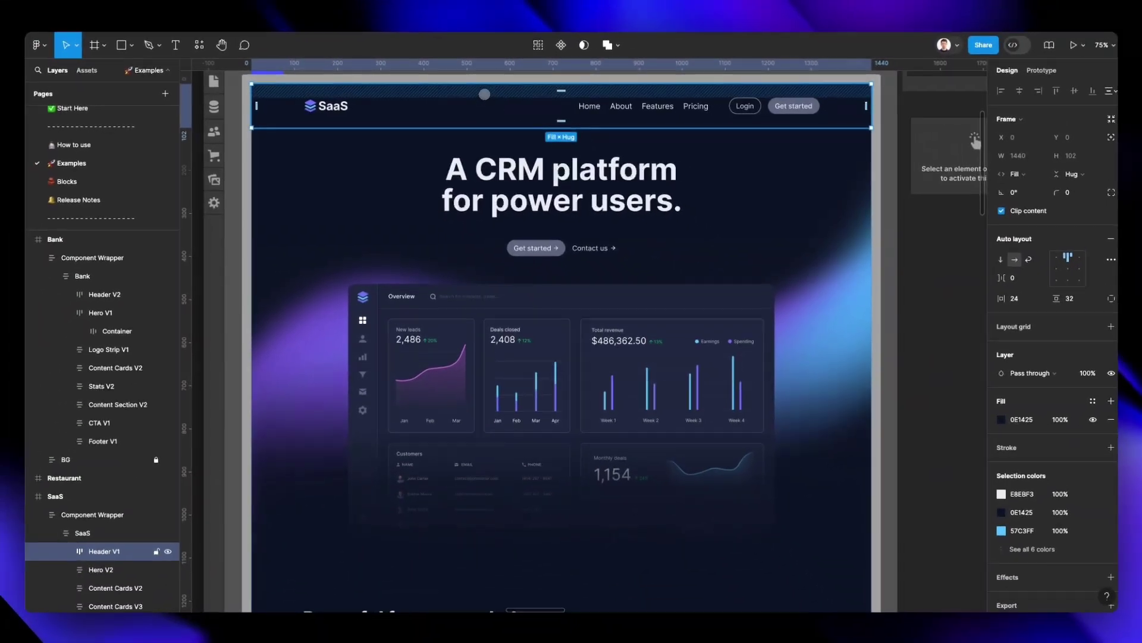
Review how the SaaS page is built by selecting its parent SaaS frame, its header and its hero section.
scroll(154, 404, "down", 3)
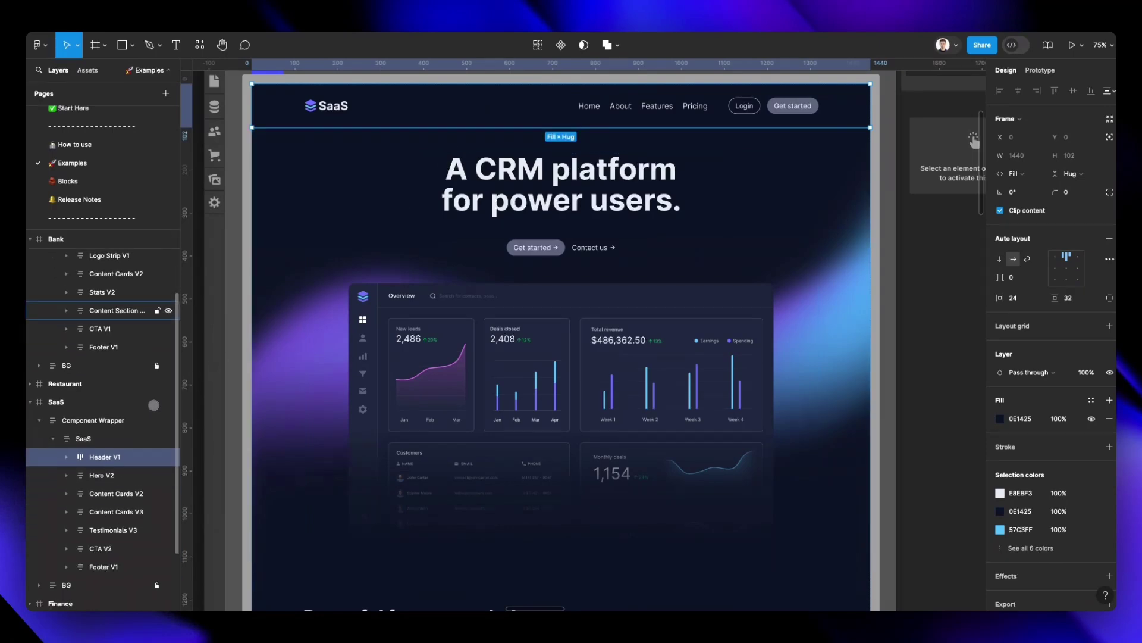
scroll(154, 404, "down", 2)
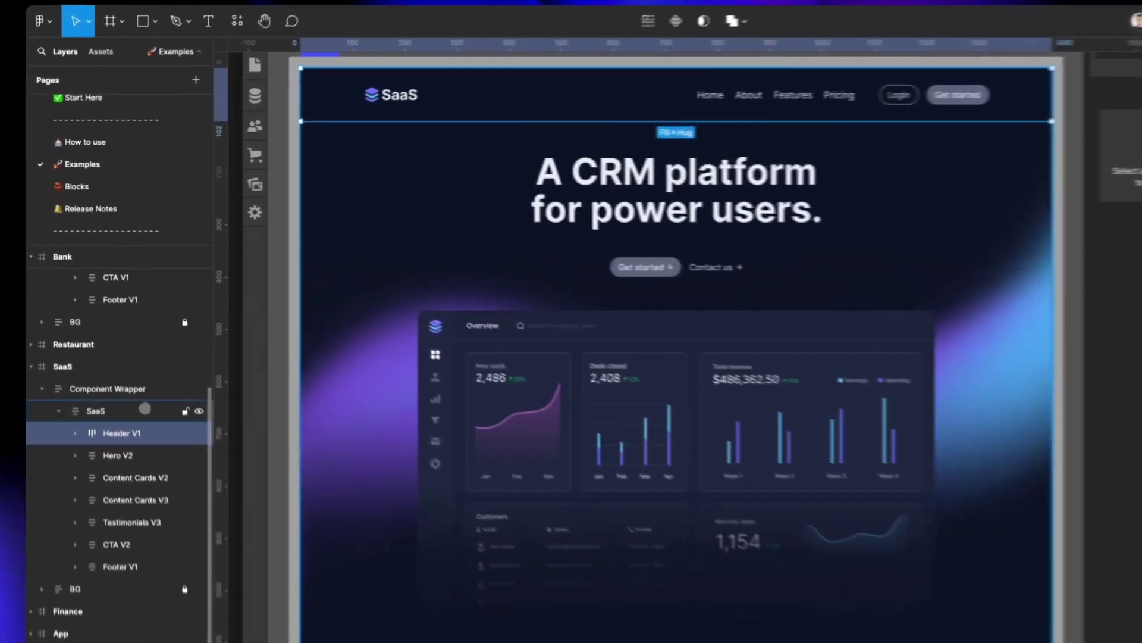
left_click(122, 364)
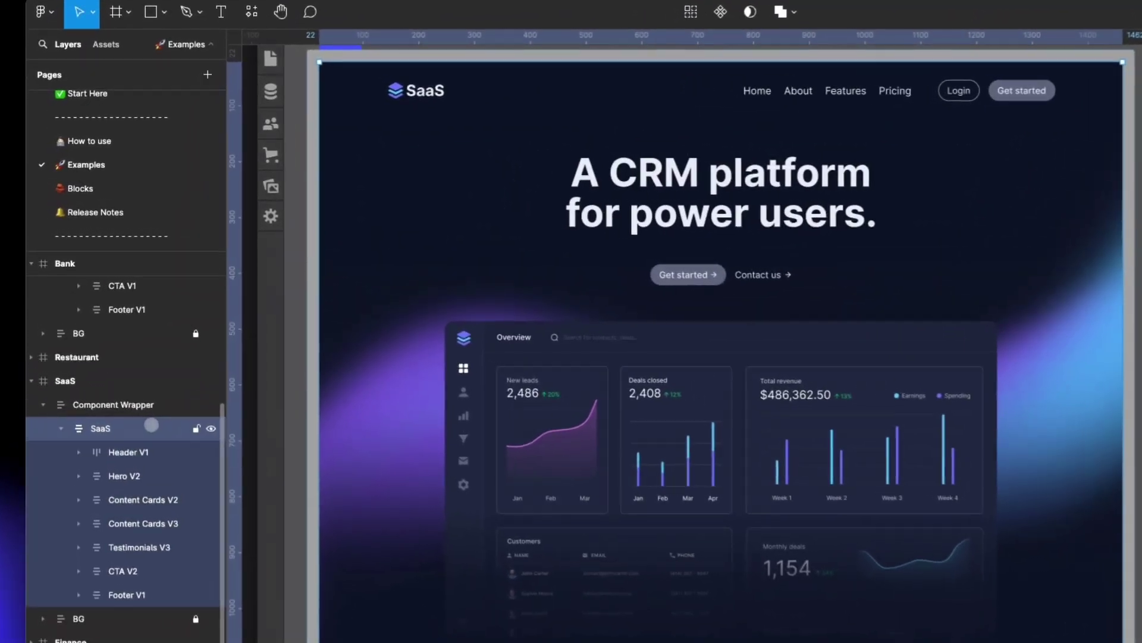
left_click(523, 91)
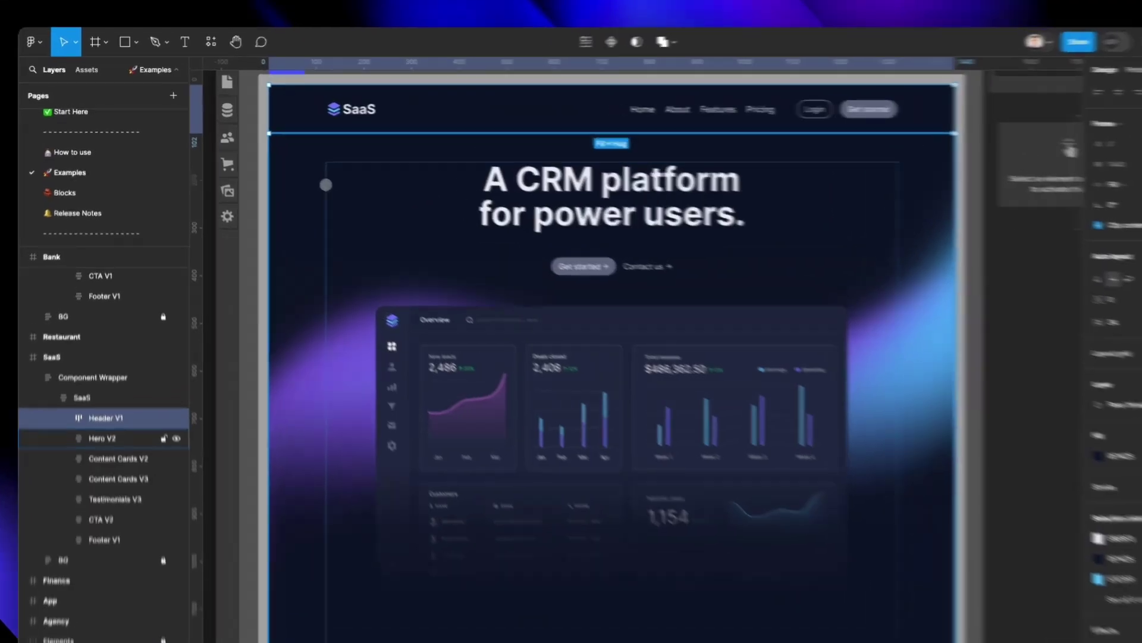
left_click(296, 171)
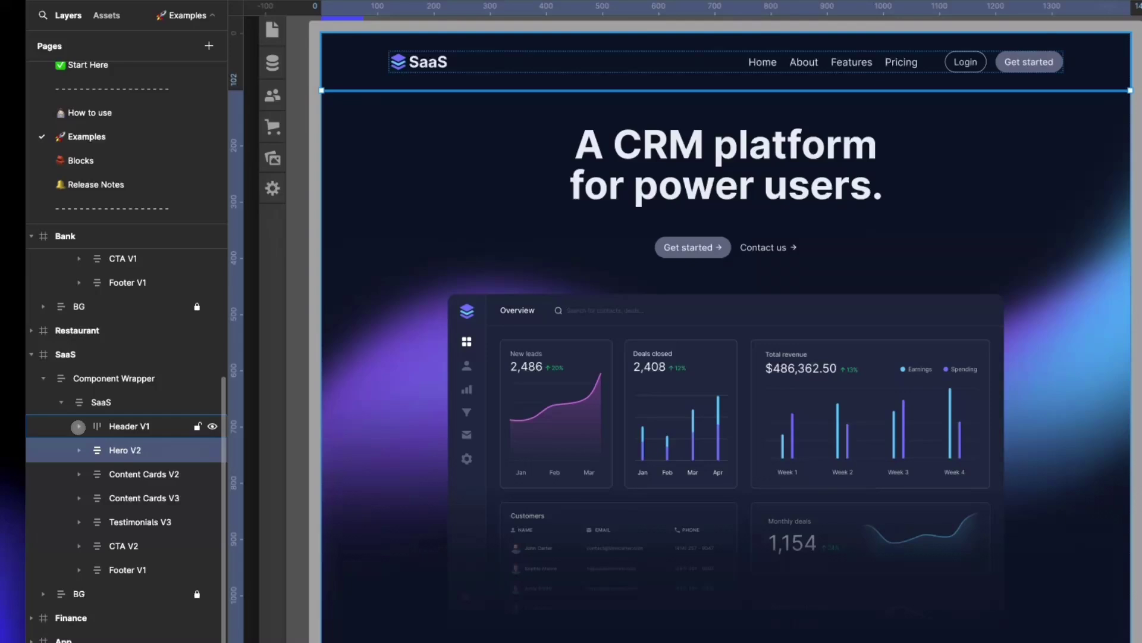
Expand Header V1 through NavbarContainer and Navbar Content, and select Navbar Content to inspect its auto layout.
left_click(78, 426)
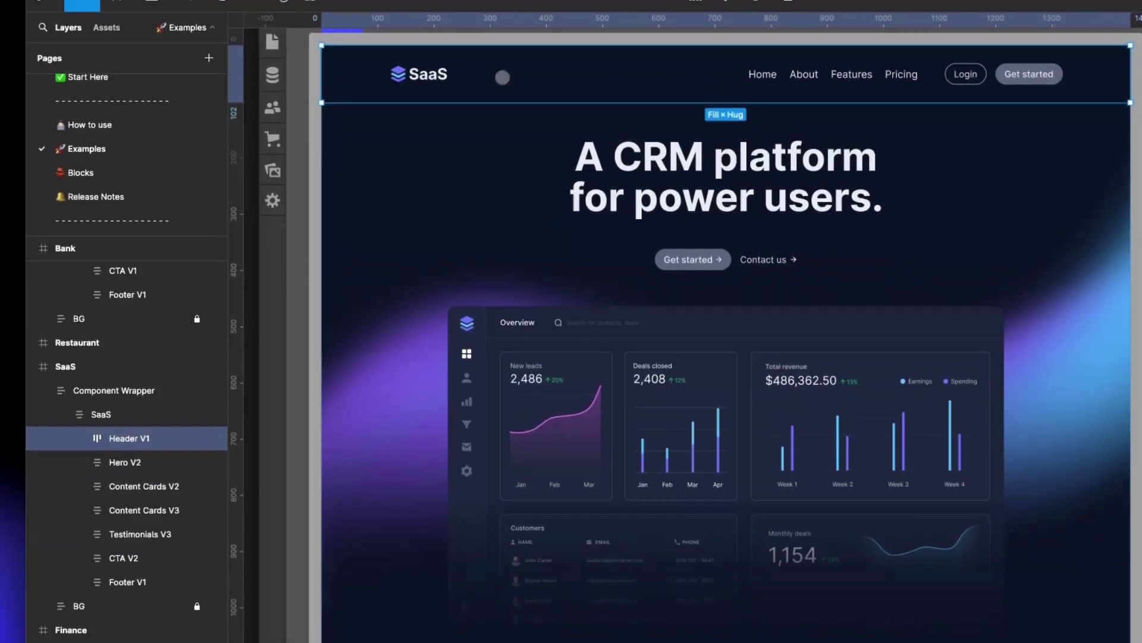
left_click(79, 439)
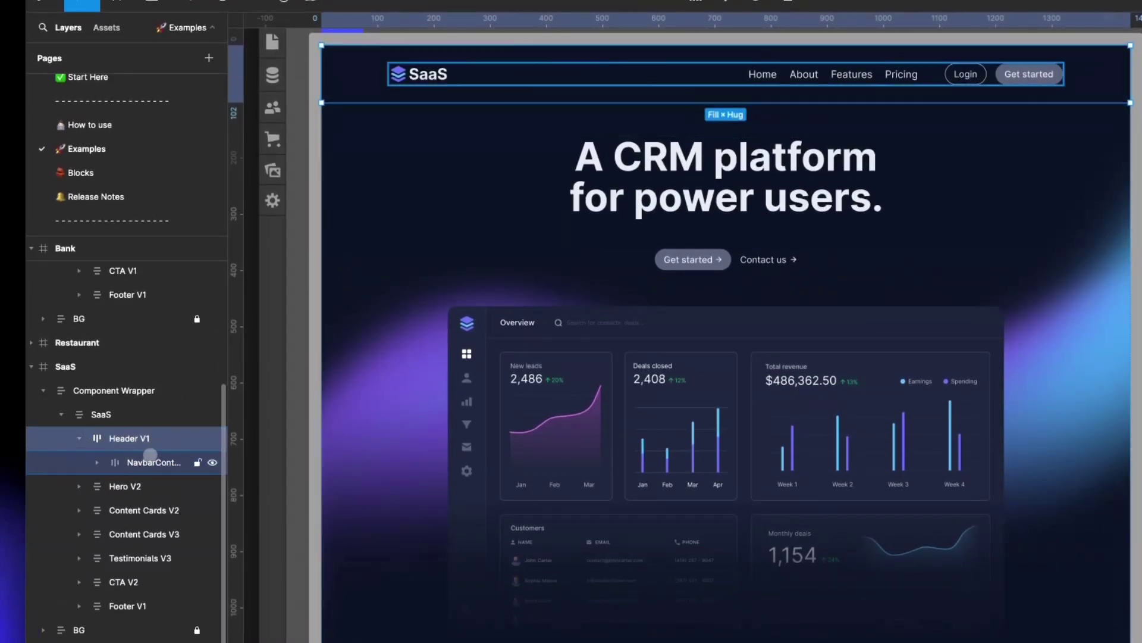
left_click(150, 455)
left_click(97, 462)
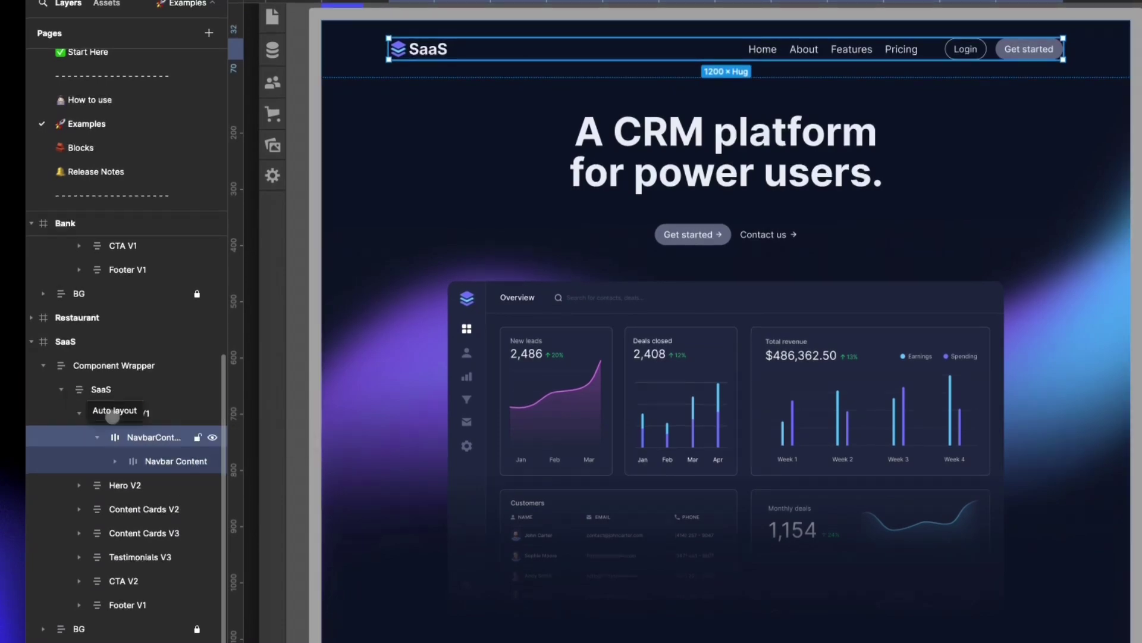
left_click(115, 461)
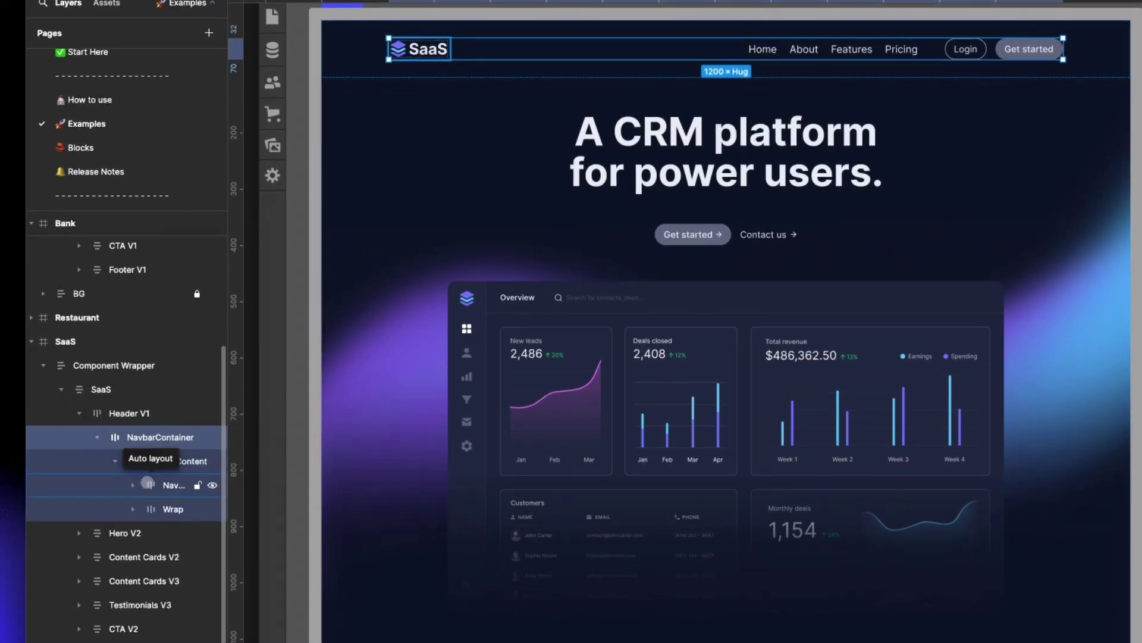
left_click(148, 484)
left_click(154, 463)
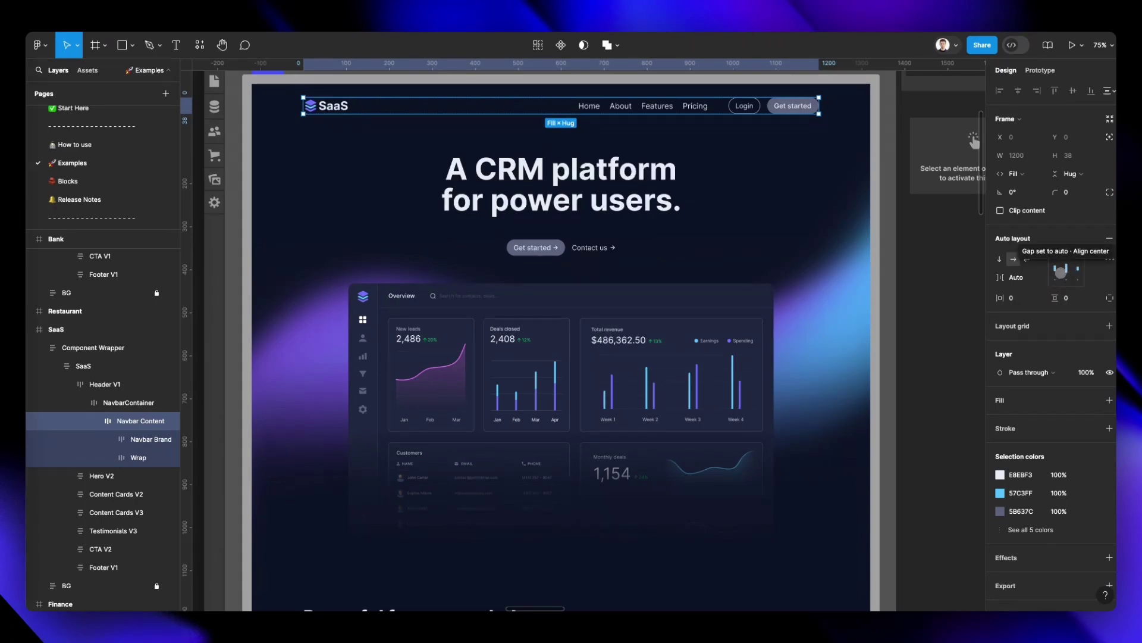
Test the header's auto layout by resizing the navbar container narrower and wider, and undo the resizing.
left_click(836, 106)
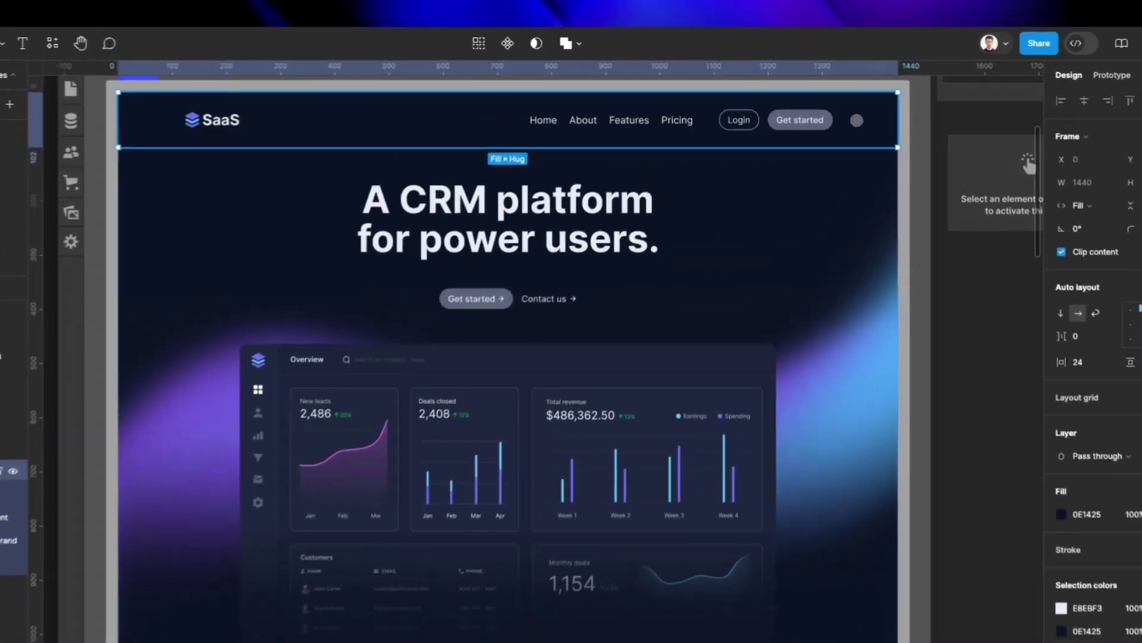
left_click_drag(898, 121, 849, 120)
key("super+z")
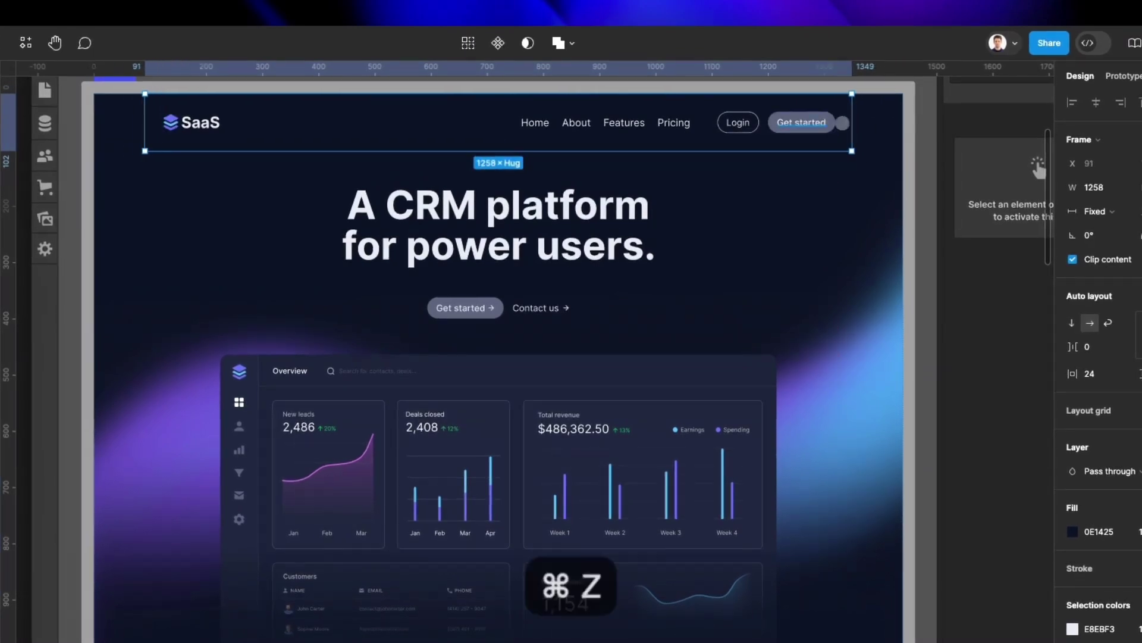
key("super+z")
key("super+z")
key("super+z")
key("super+z")
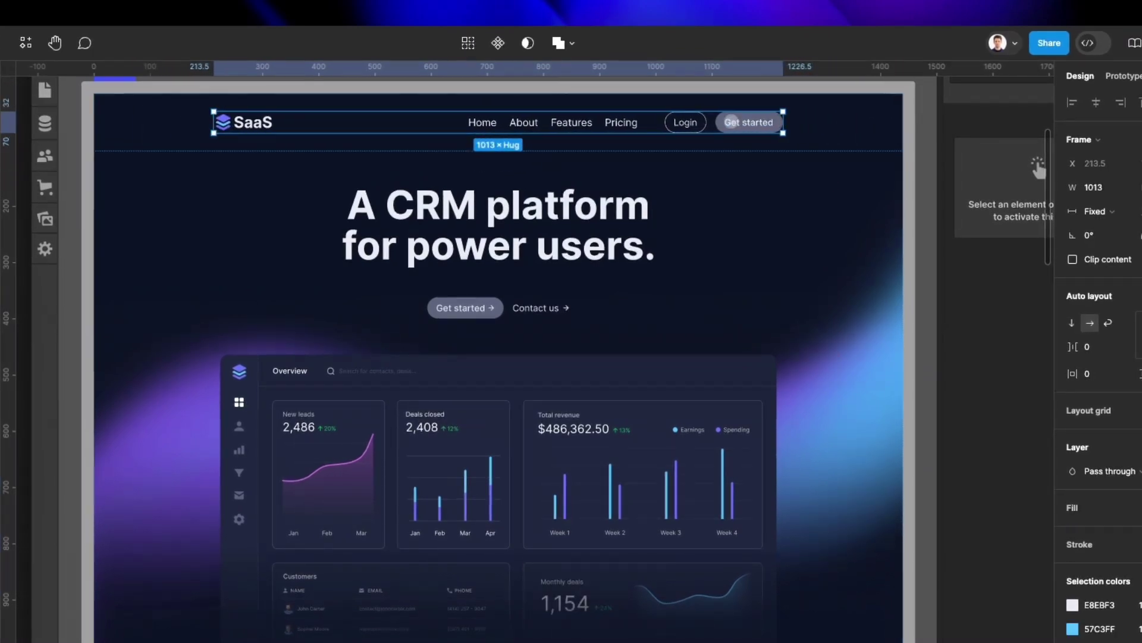
left_click_drag(731, 121, 761, 126)
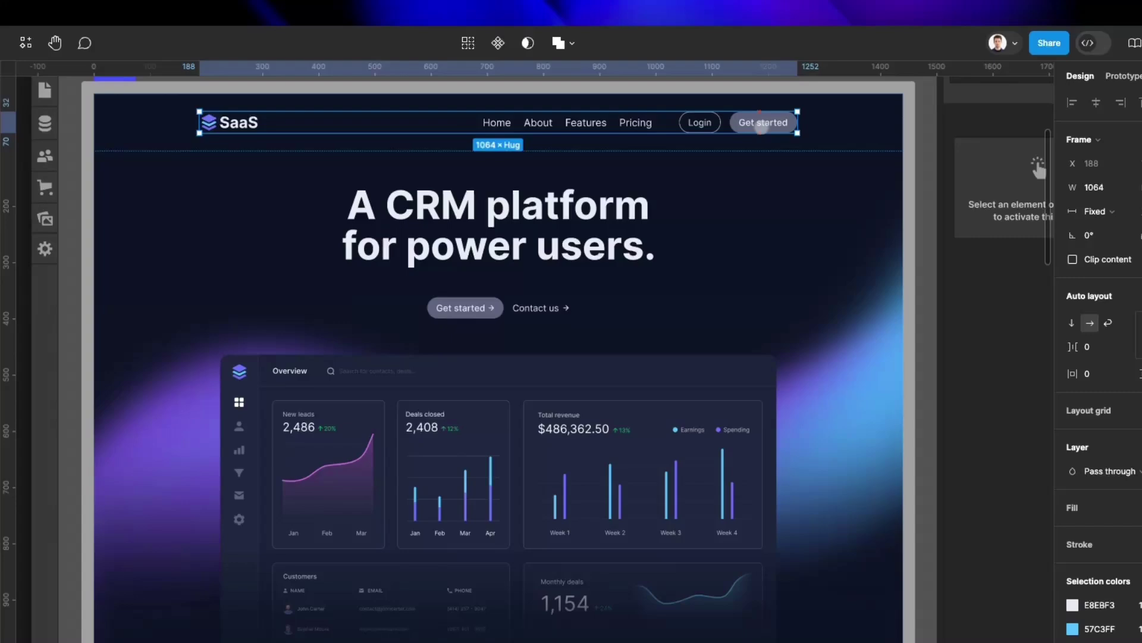
key("super+z")
key("super+z")
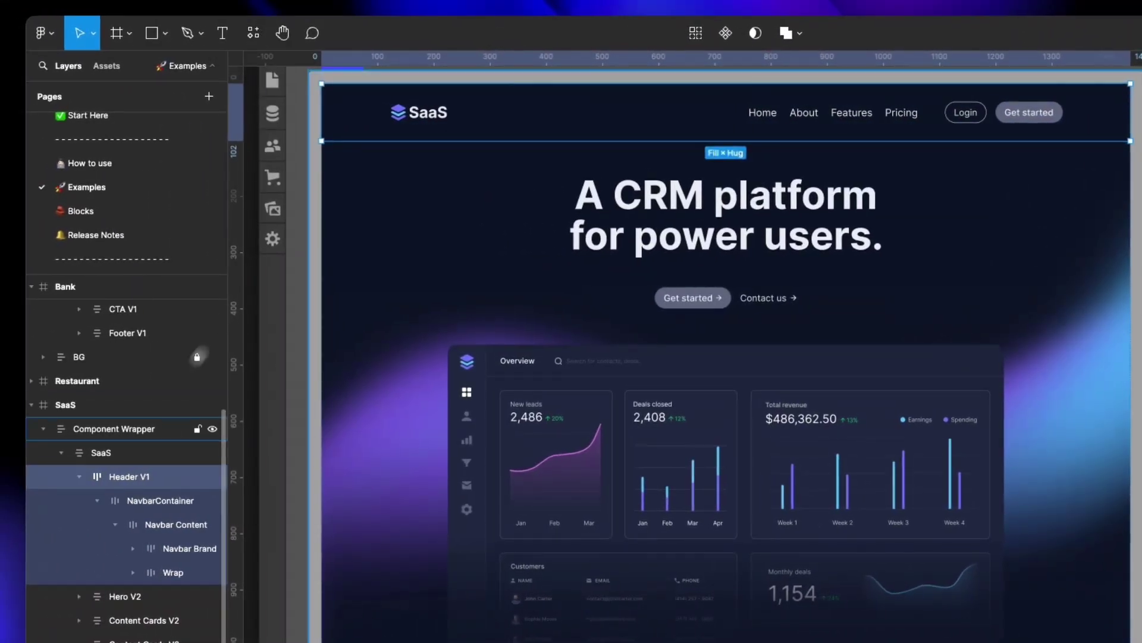
Find the Figma to Webflow plugin and run it on the selected header, placing its window over the canvas.
left_click(253, 33)
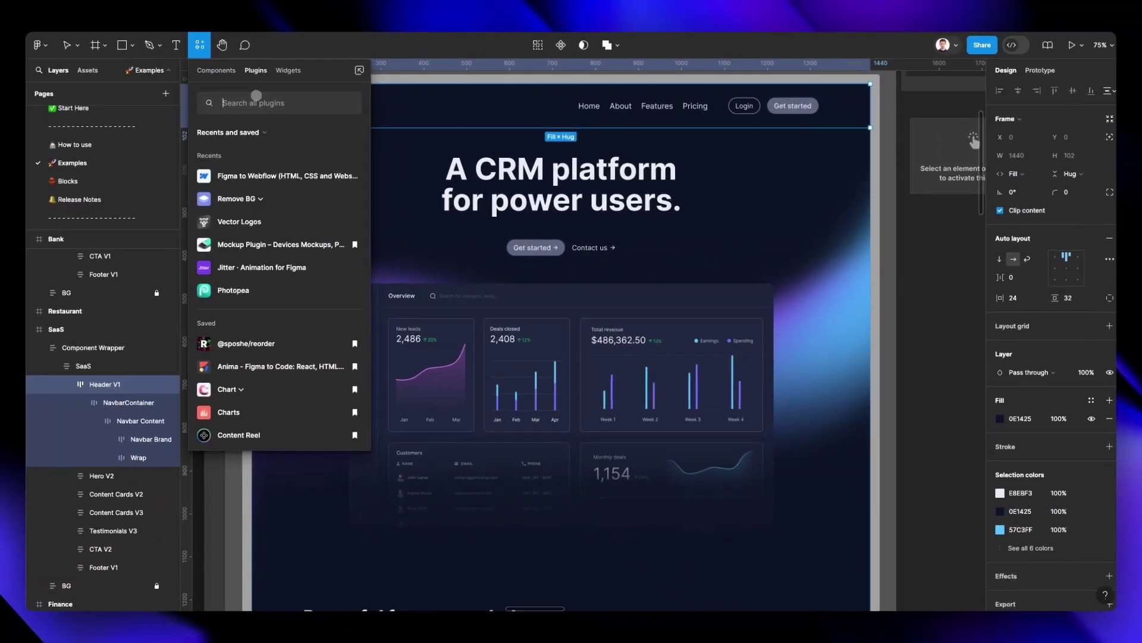
type("figma to webflow")
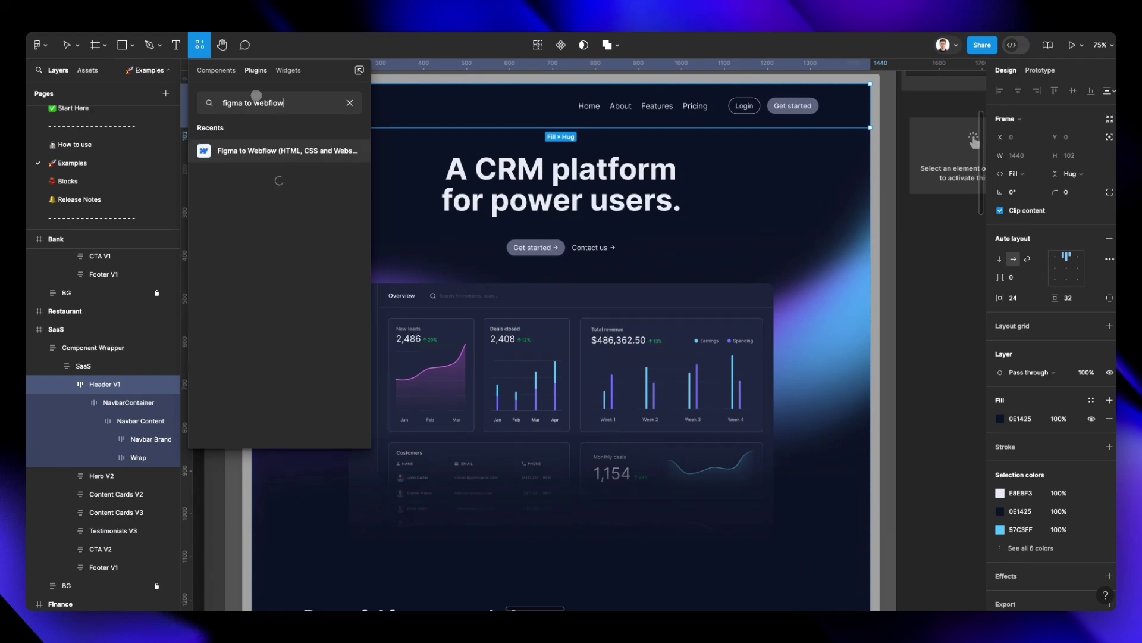
left_click(287, 150)
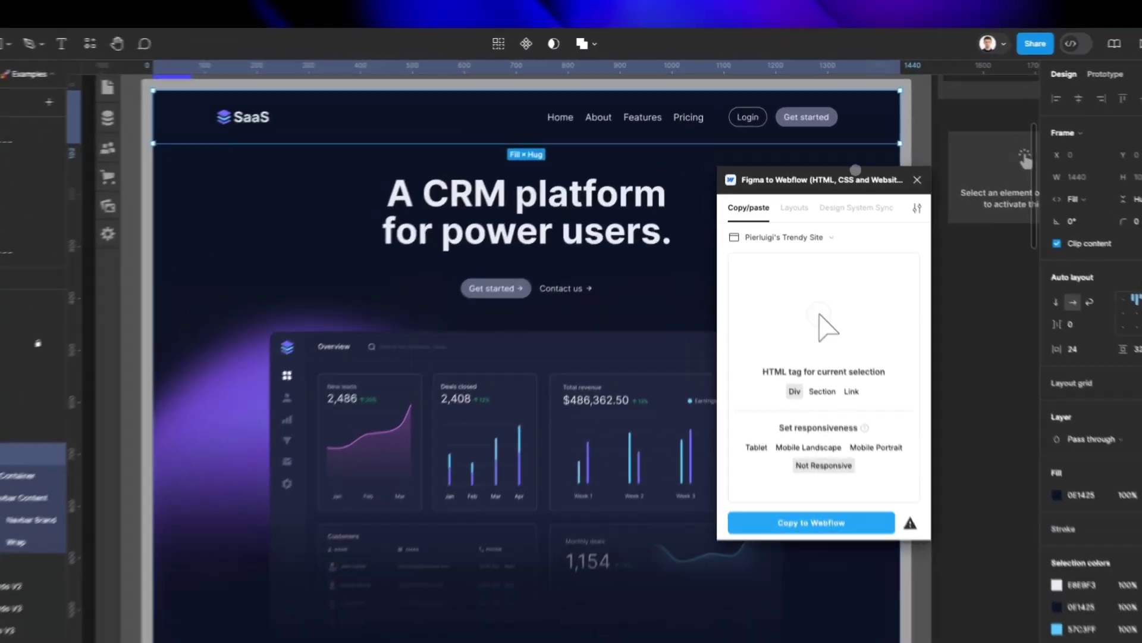
left_click_drag(834, 151, 683, 159)
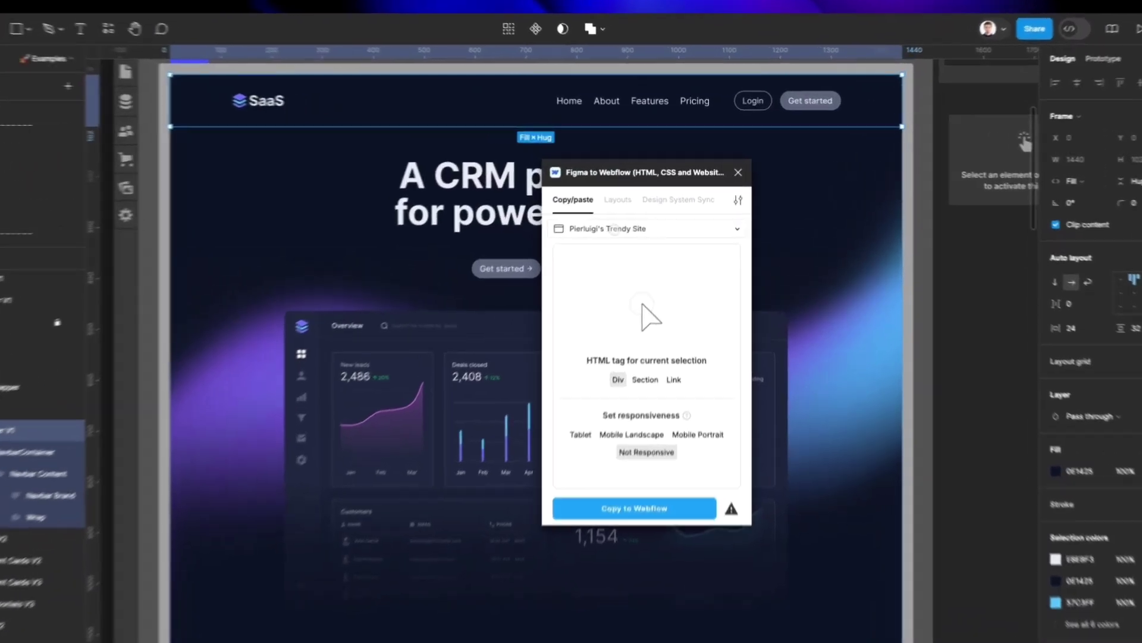
Choose the connected site as the plugin's target and copy the selected header for Webflow.
left_click(622, 213)
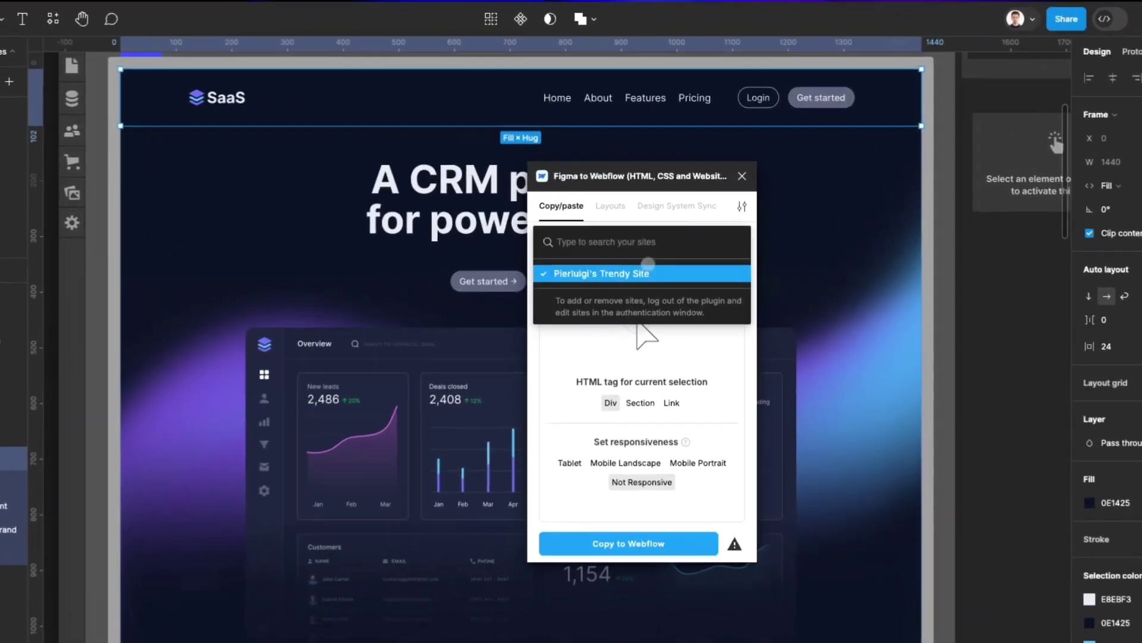
left_click(642, 240)
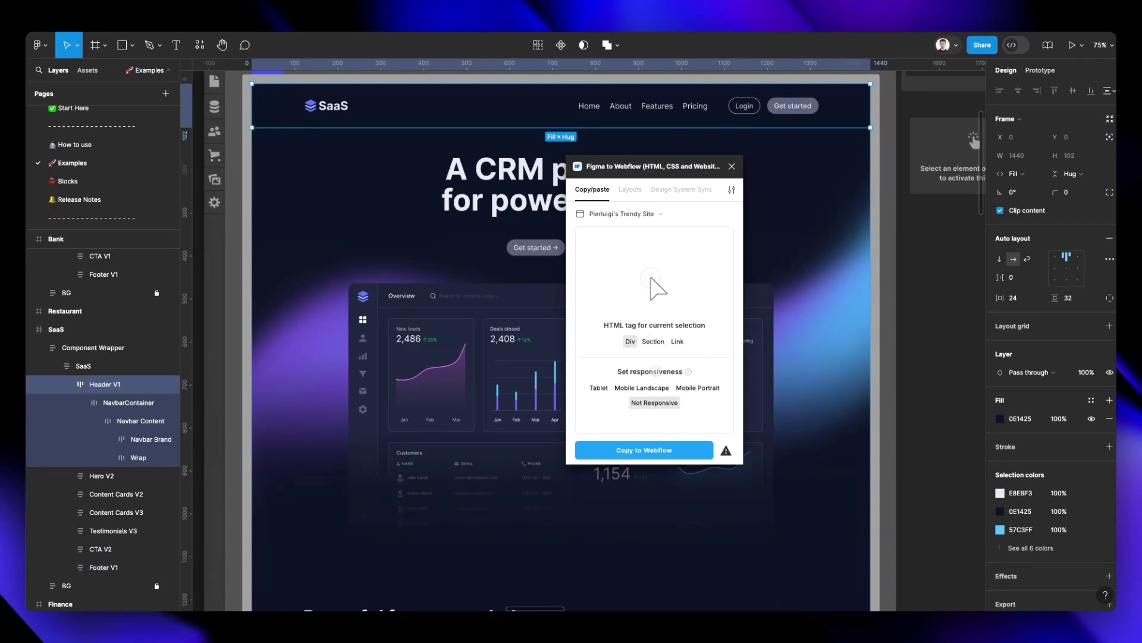
mouse_move(688, 372)
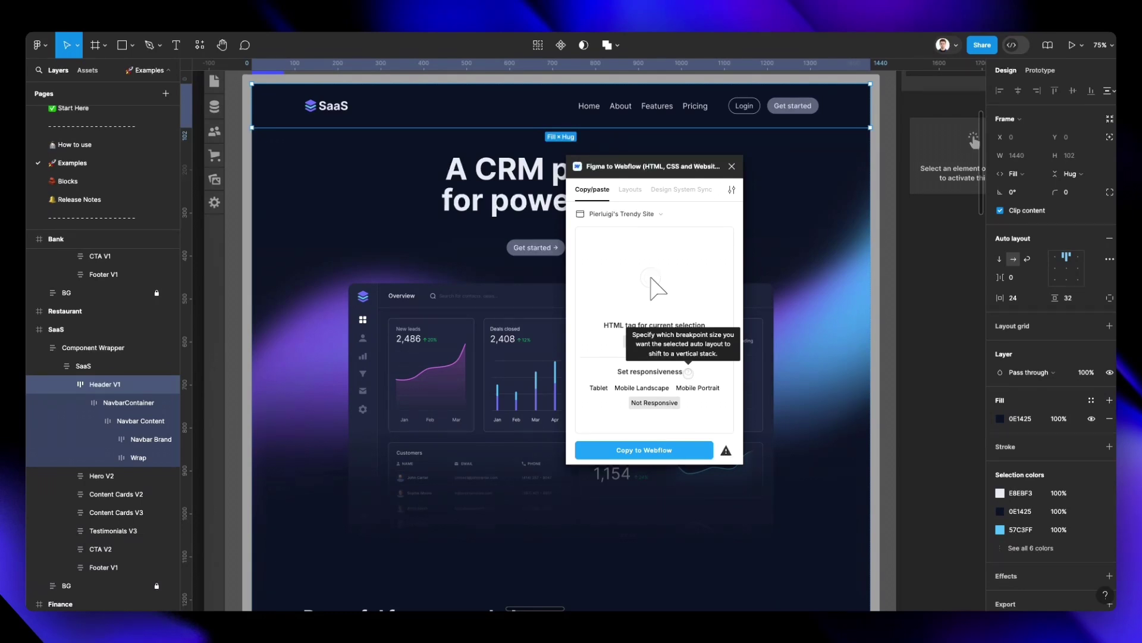
scroll(514, 107, "up", 1)
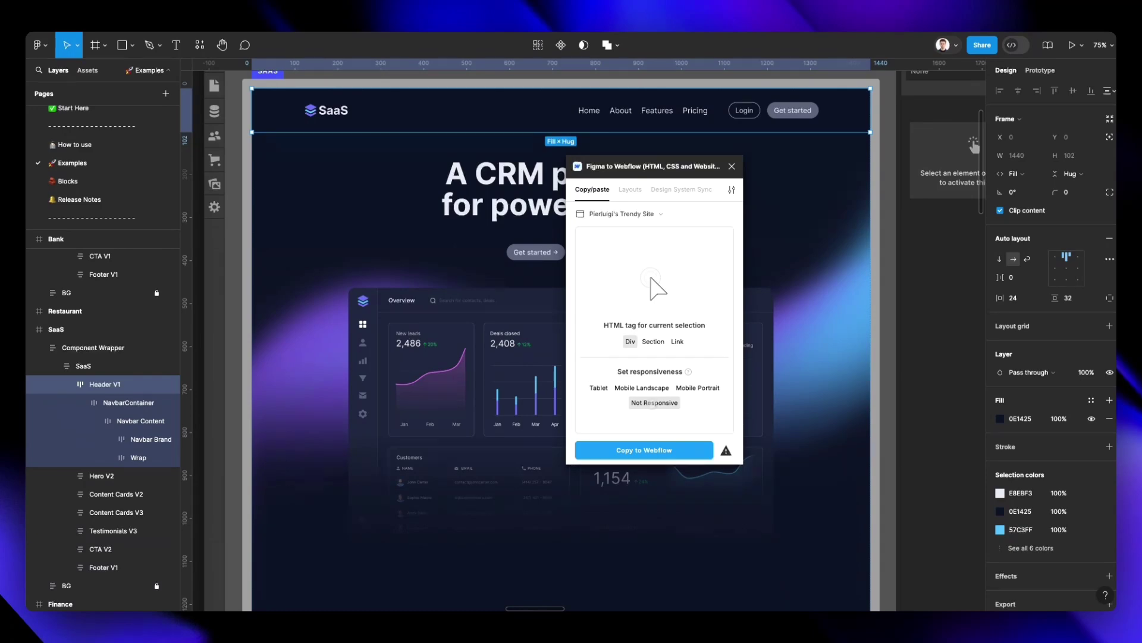
left_click(656, 448)
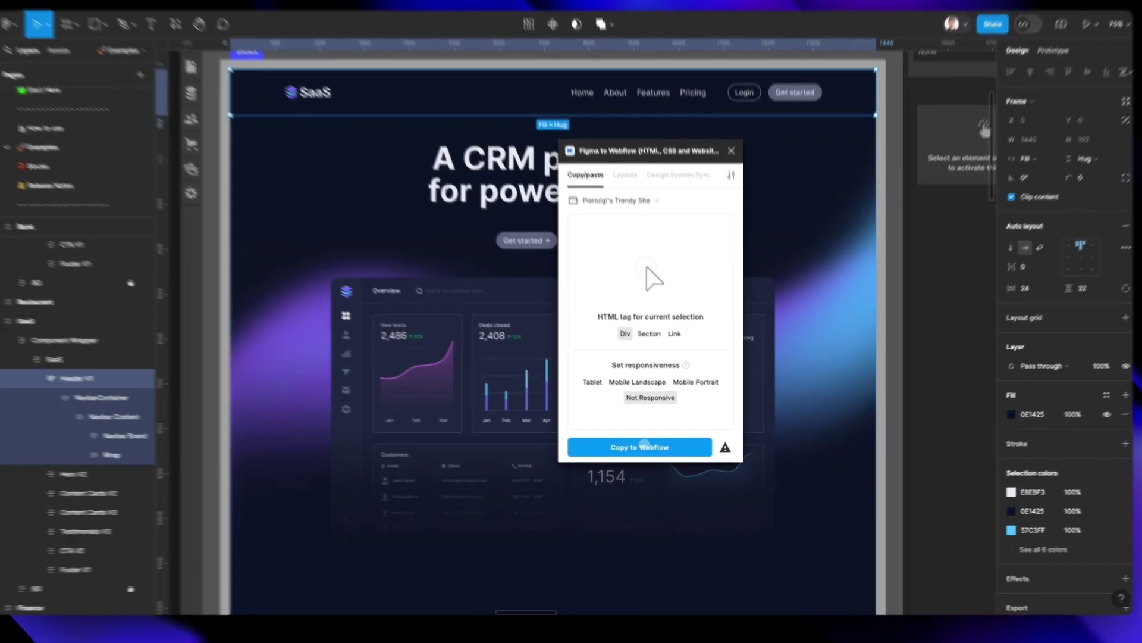
left_click(649, 450)
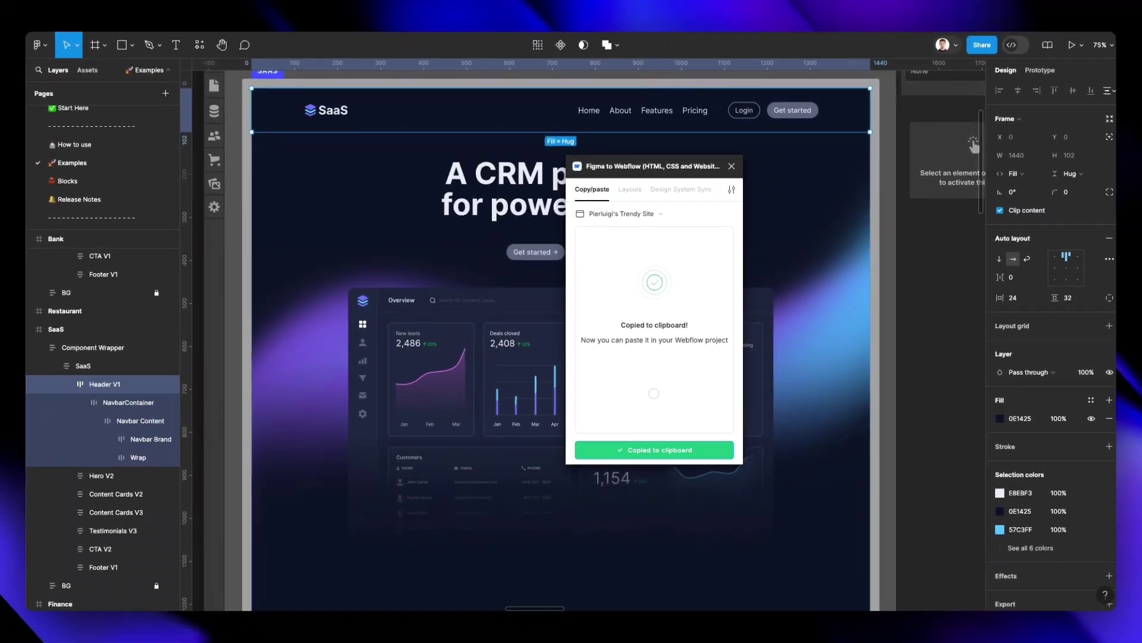
Switch to Webflow and paste the copied header into the Body of the Home page.
key("ctrl+Right")
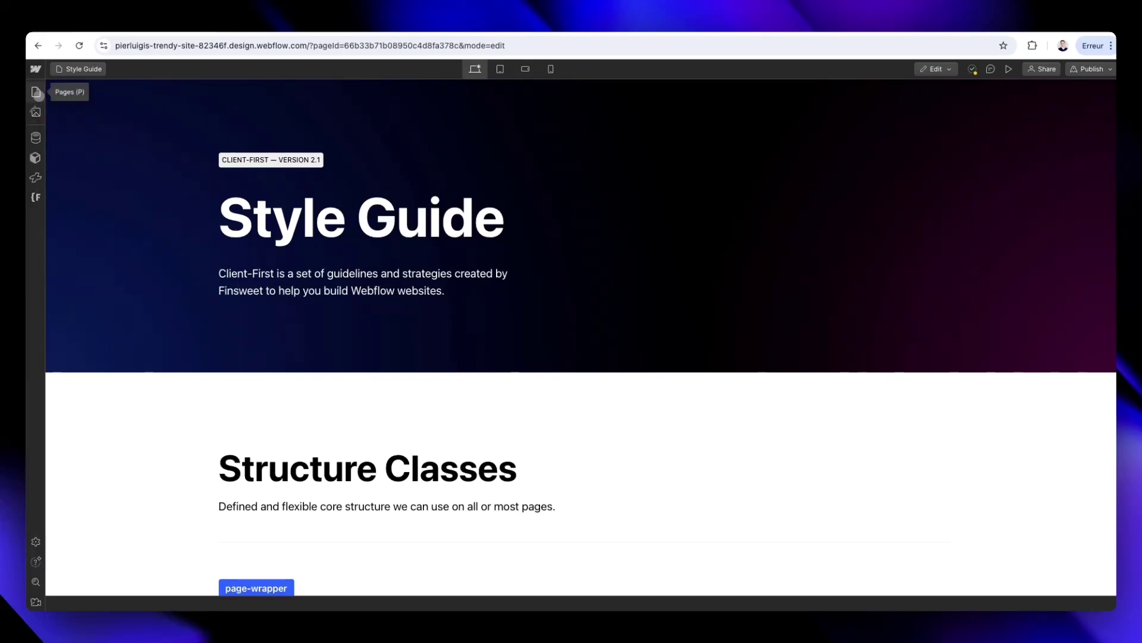
left_click(36, 93)
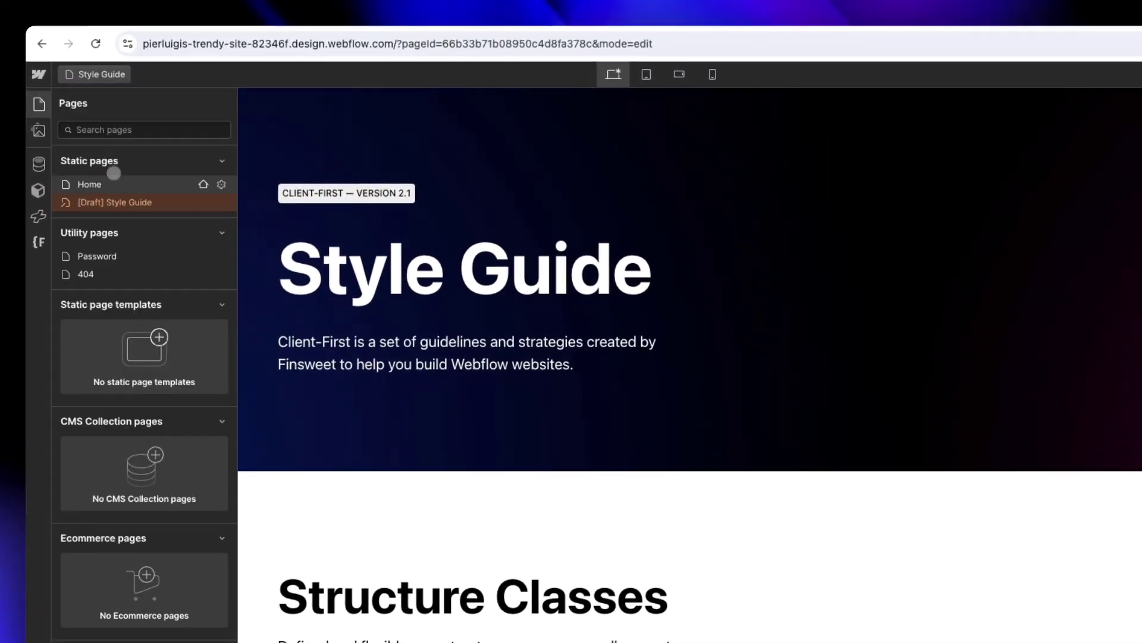
left_click(113, 182)
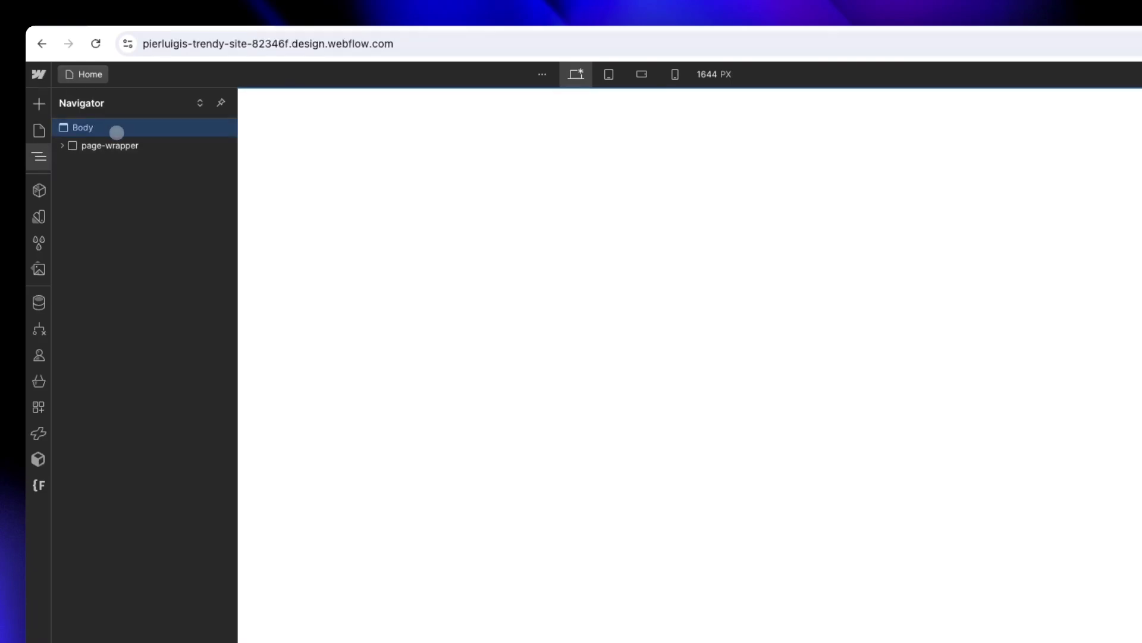
key("super+v")
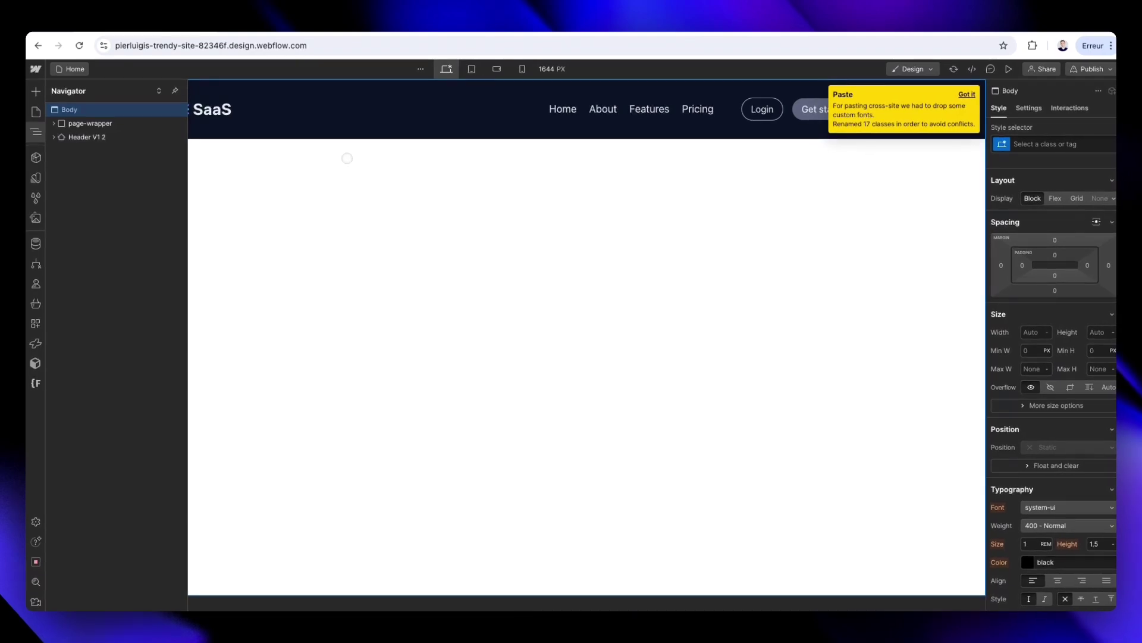
Expand the pasted header's element tree and select Navbar Content 2 to inspect its layout settings.
left_click(347, 158)
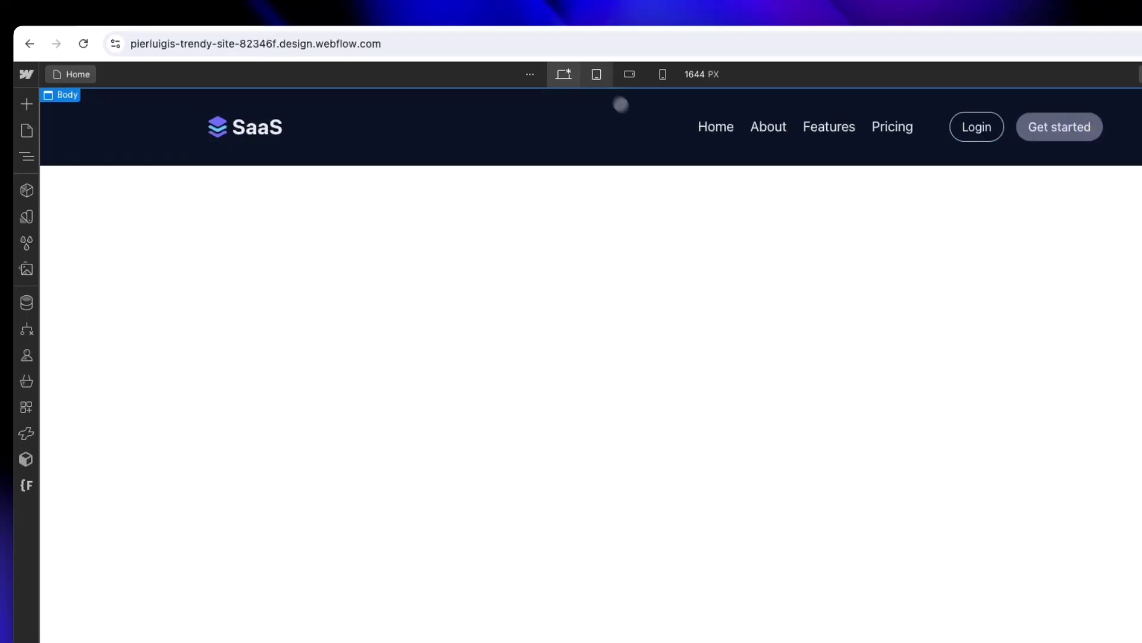
left_click(26, 156)
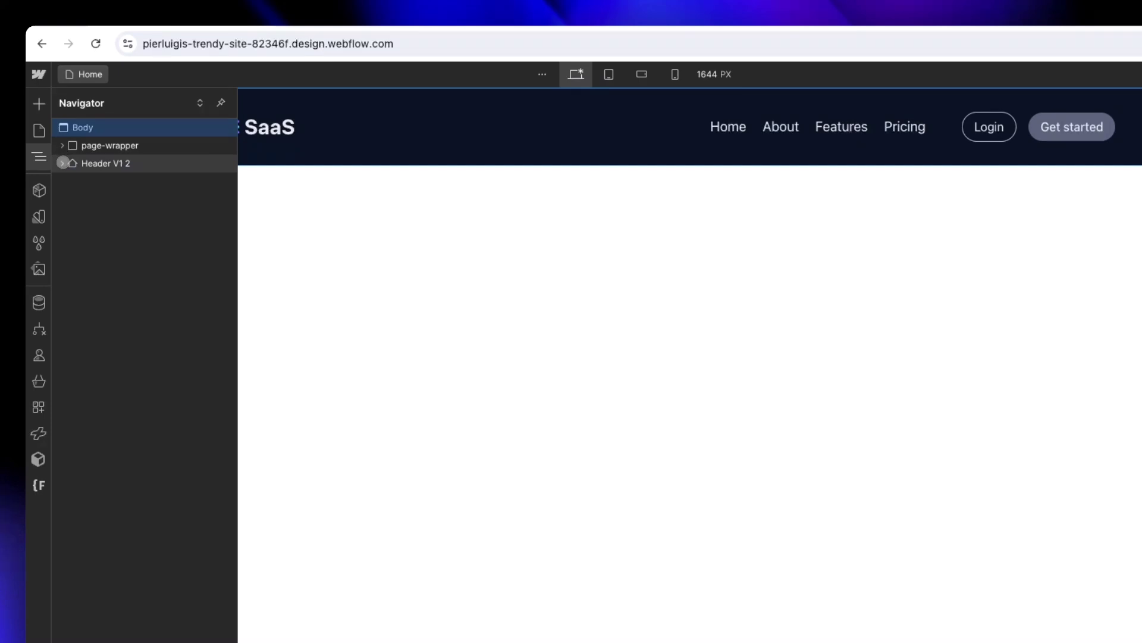
left_click(86, 182)
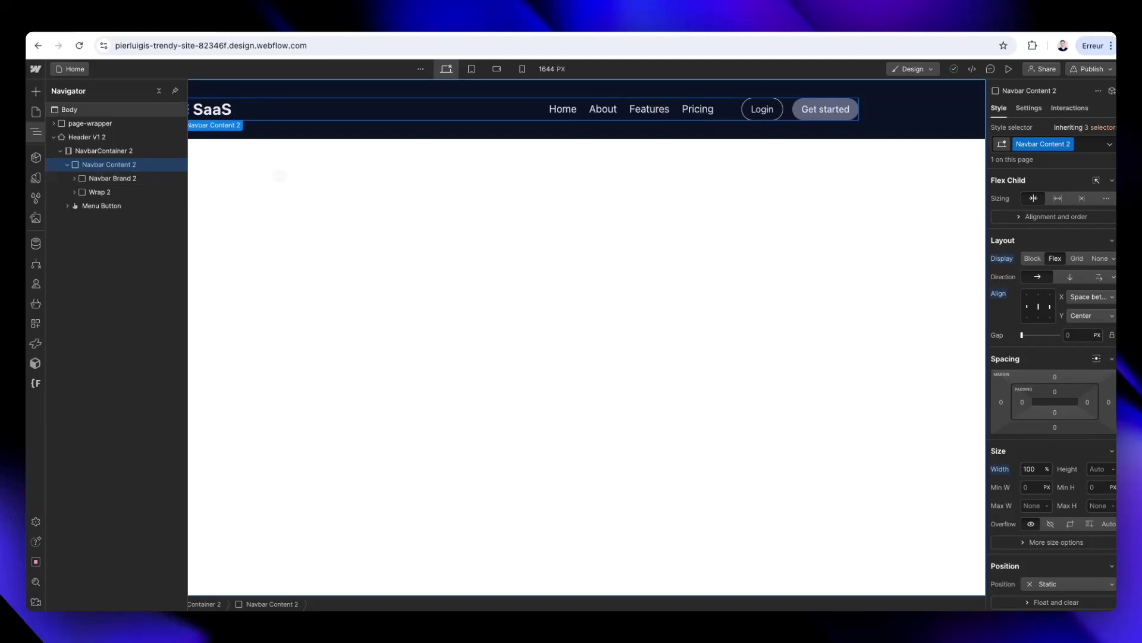
Check the pasted header at the tablet and mobile landscape breakpoints.
left_click(468, 140)
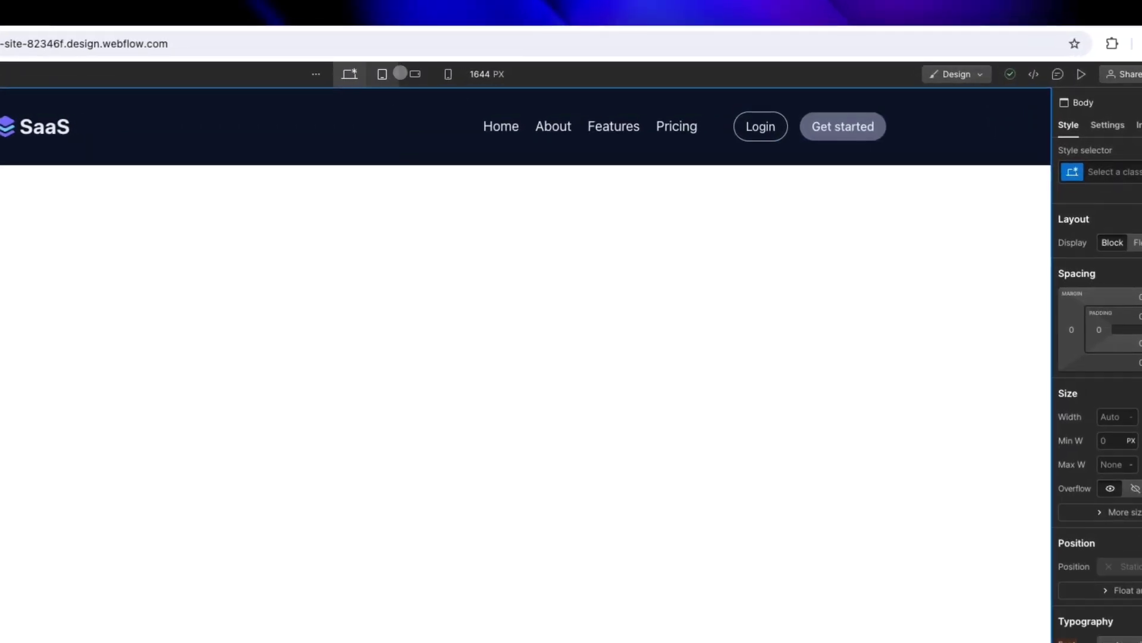
left_click(382, 74)
left_click(415, 74)
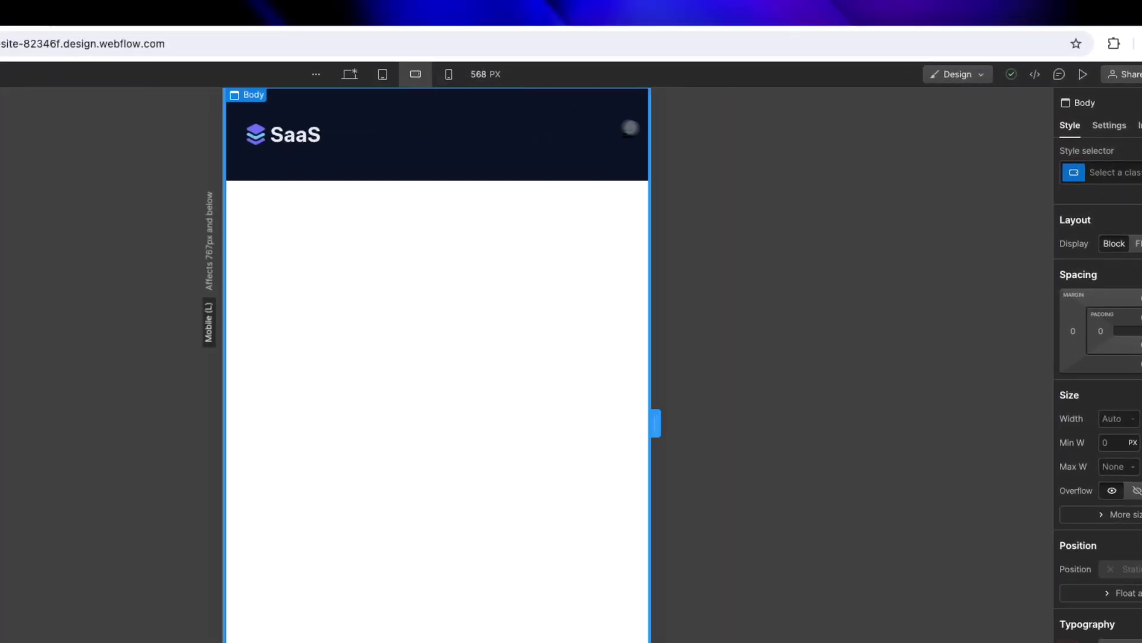
Preview the header and test its menu button at the mobile landscape and mobile portrait breakpoints, then return to the desktop breakpoint.
left_click(1082, 75)
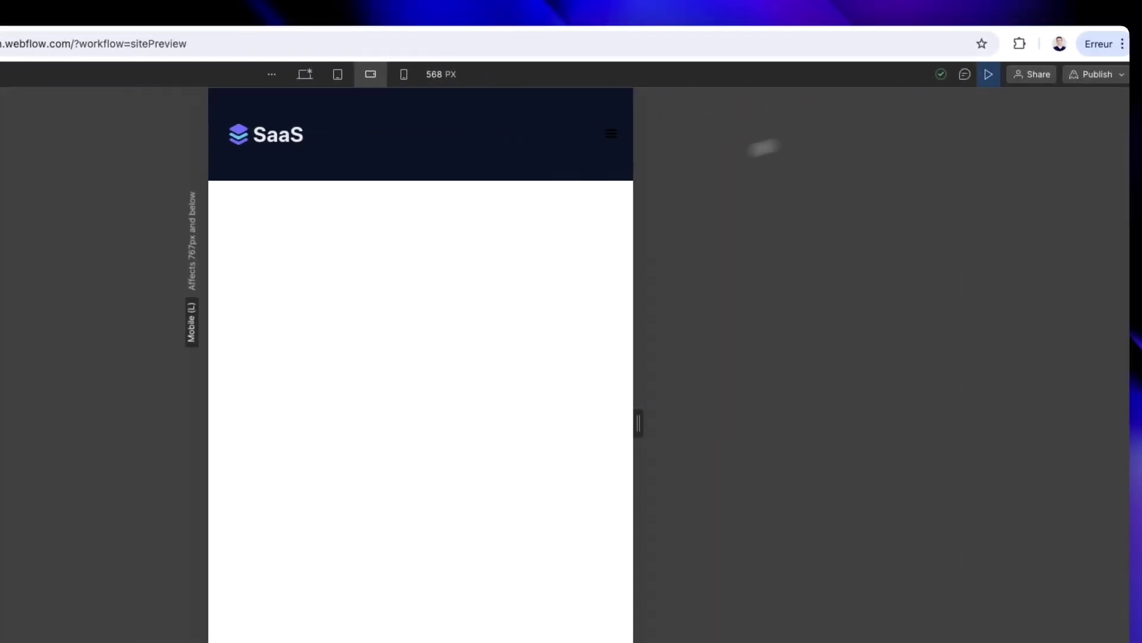
left_click(610, 133)
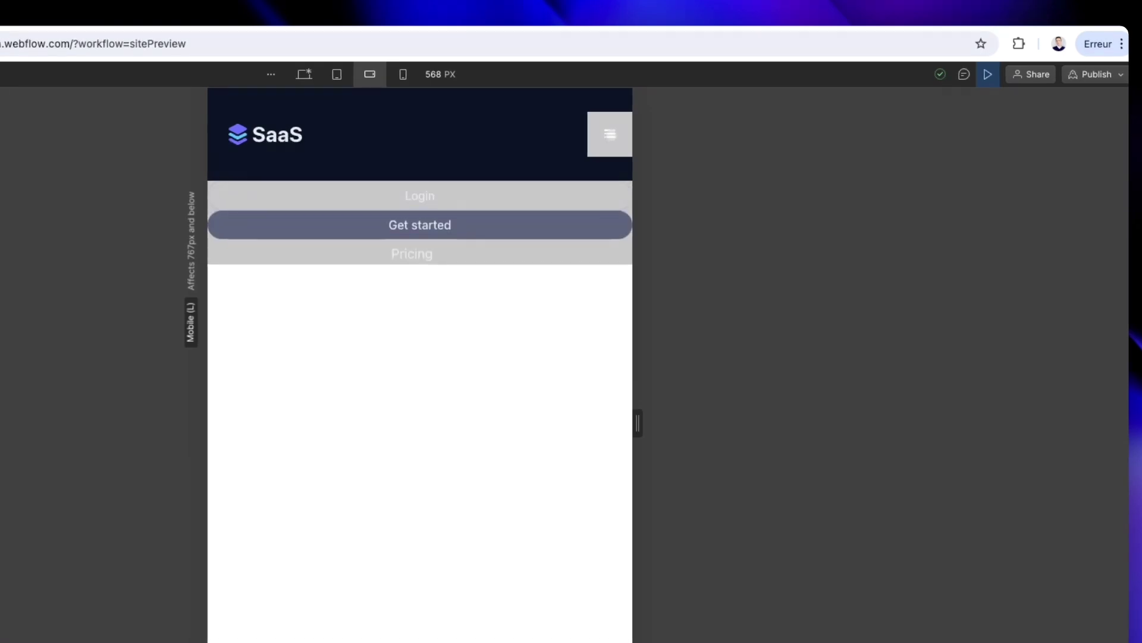
left_click(614, 134)
left_click(403, 74)
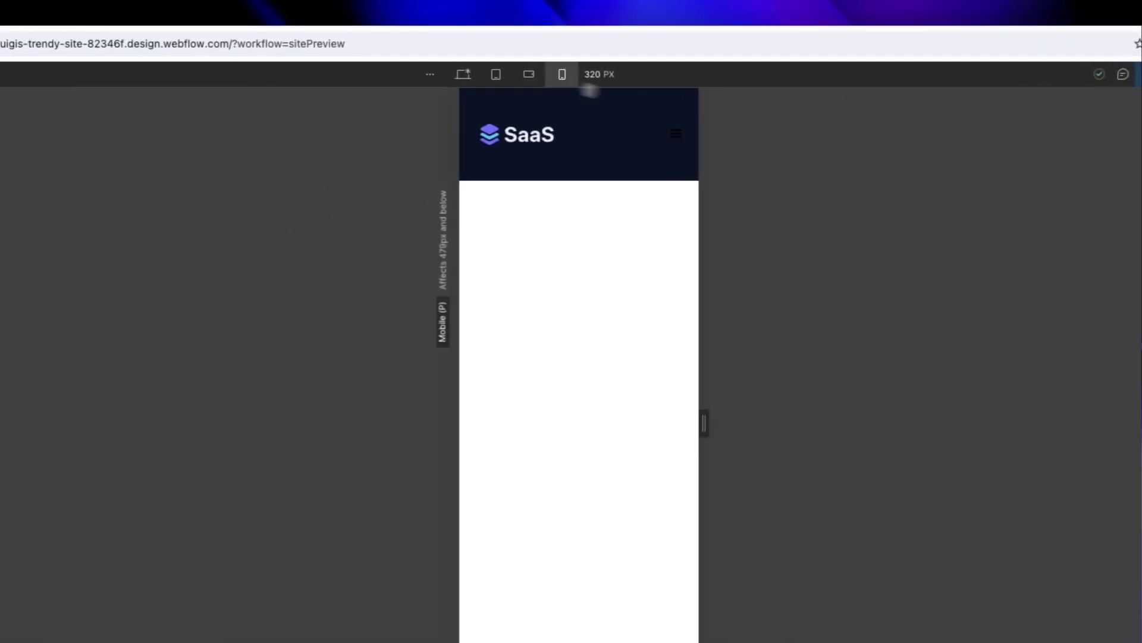
left_click(688, 134)
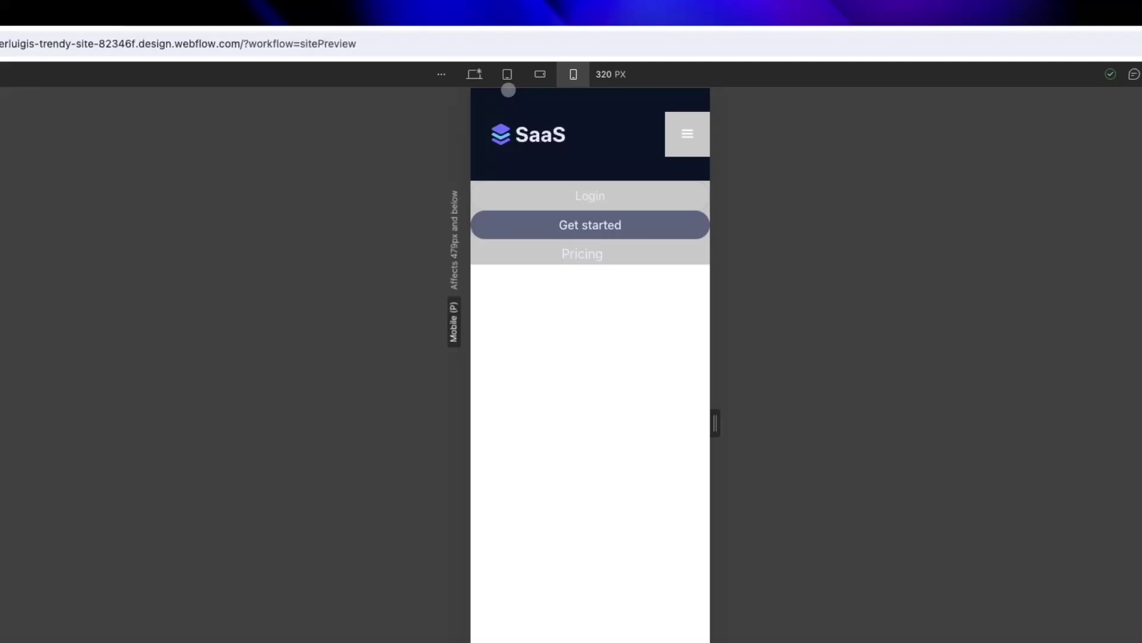
left_click(483, 77)
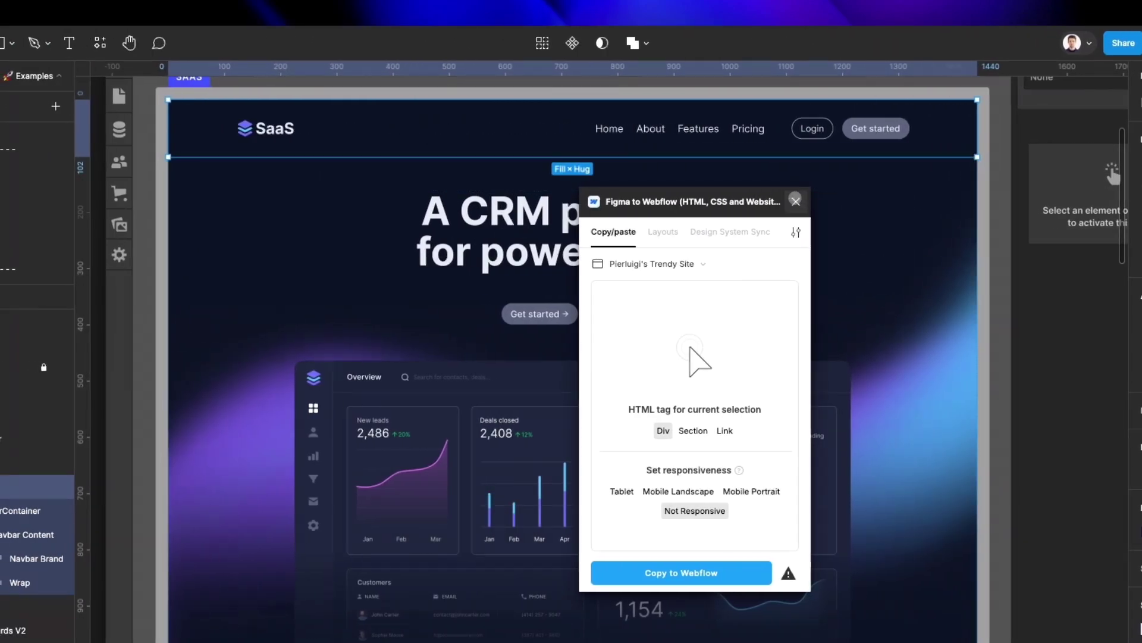
Switch to Figma, select the Hero V2 frame, relaunch the Figma to Webflow plugin and copy the hero for Webflow.
left_click(796, 201)
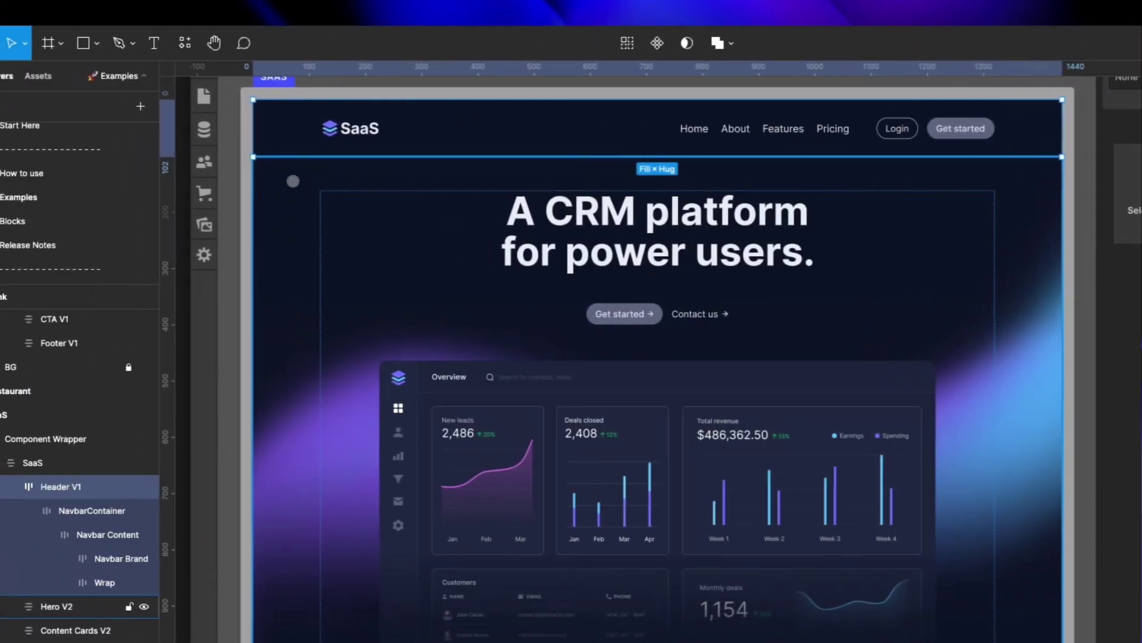
left_click(202, 179)
left_click(194, 43)
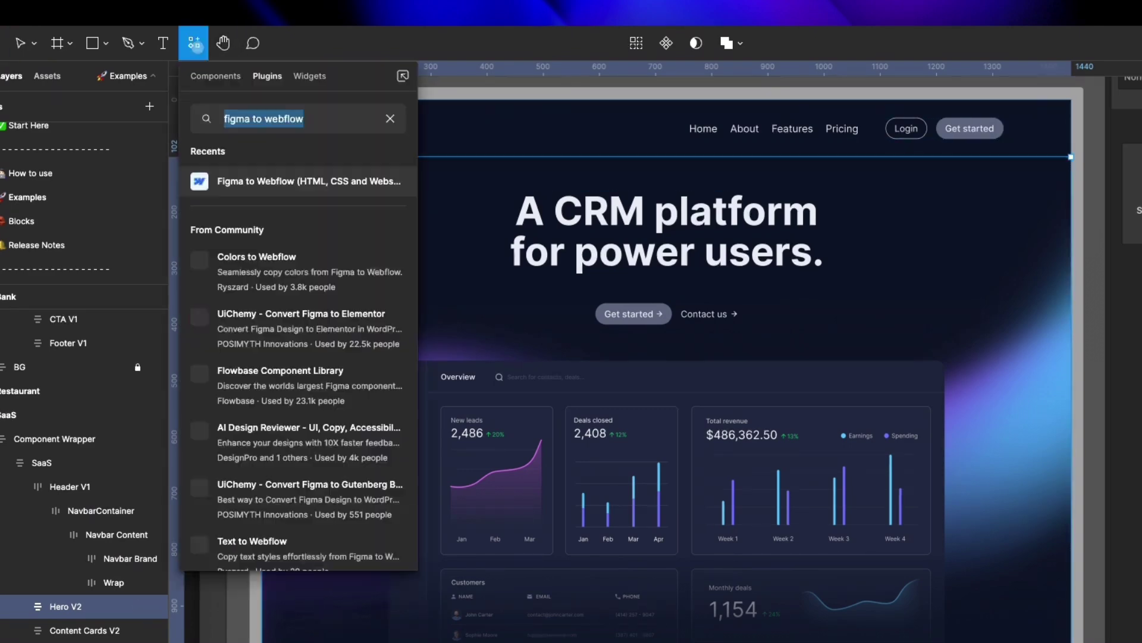
left_click(307, 181)
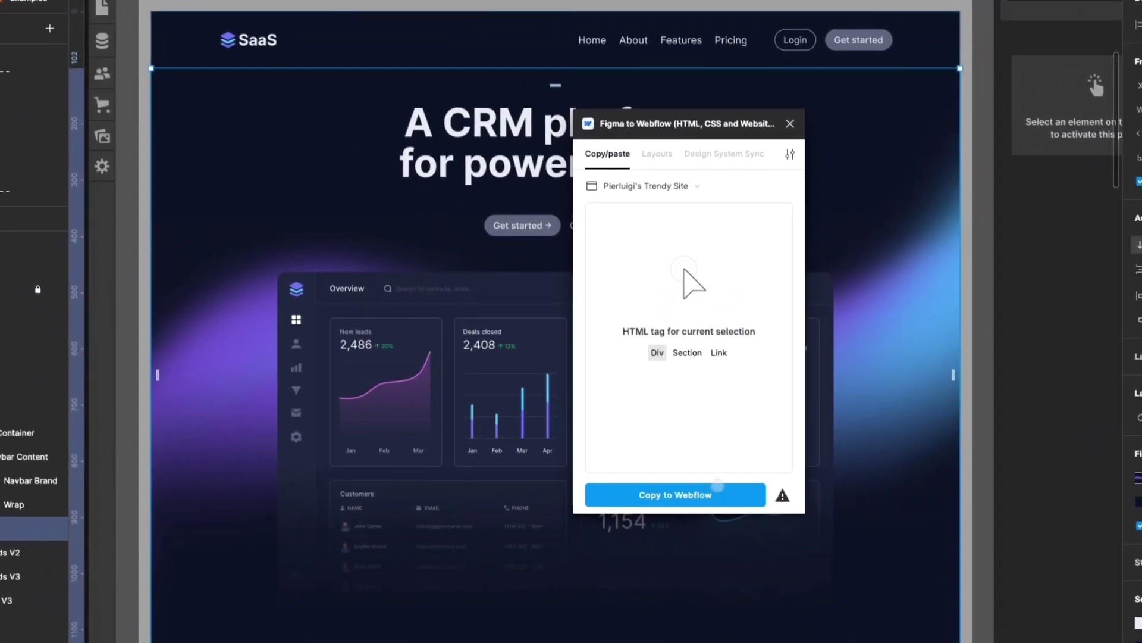
left_click(722, 506)
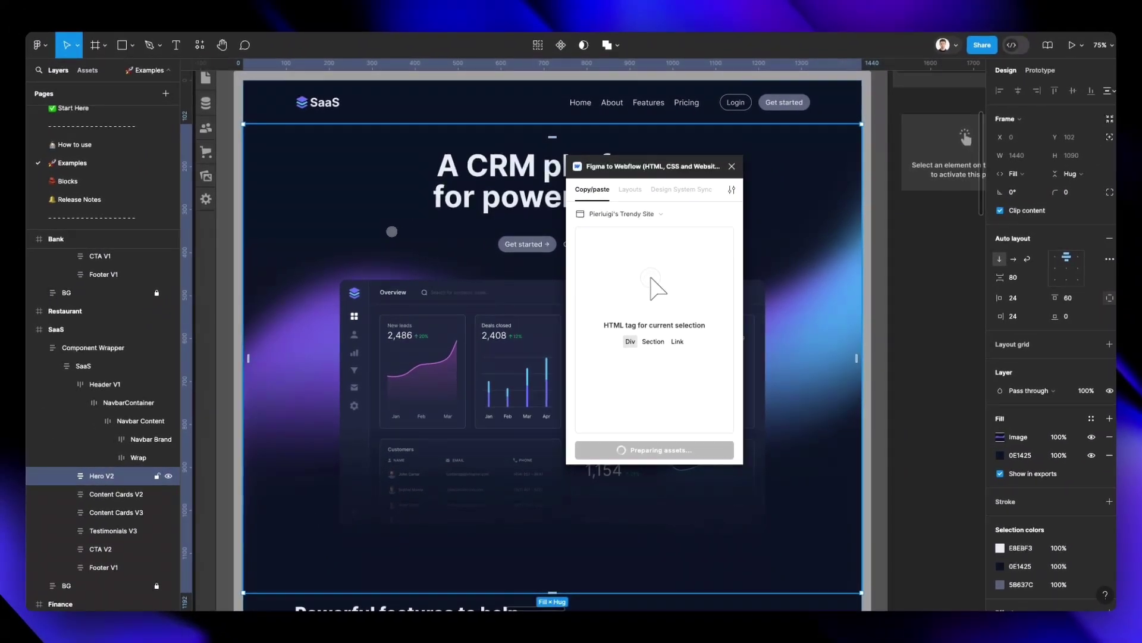
Switch to Webflow and paste the copied hero section into the page's Body.
key("ctrl+Right")
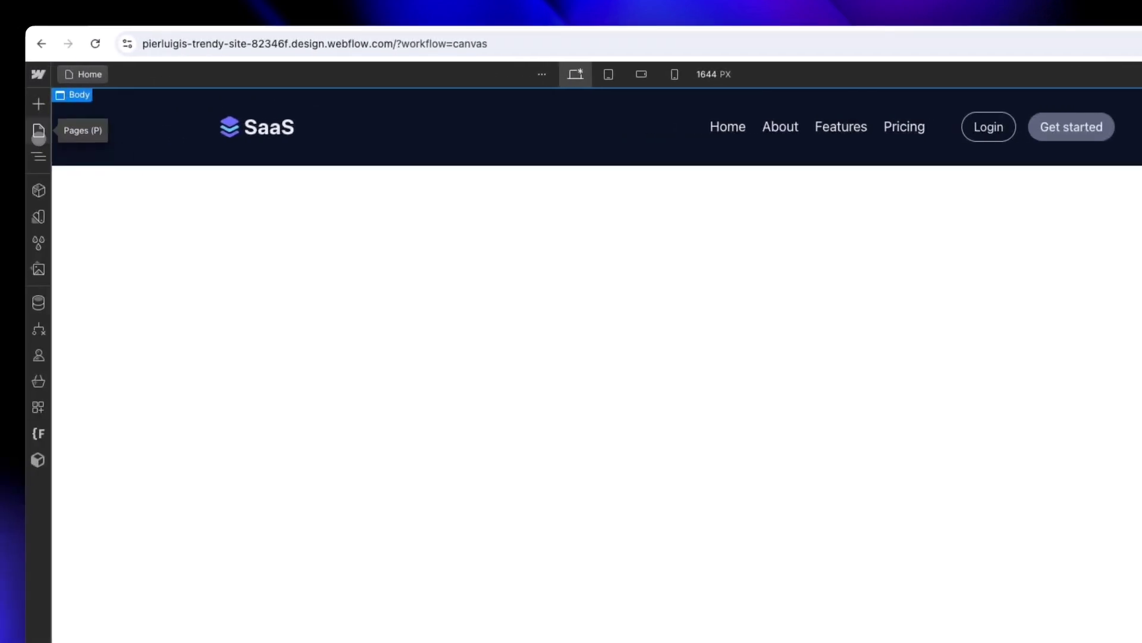
left_click(38, 156)
key("super+v")
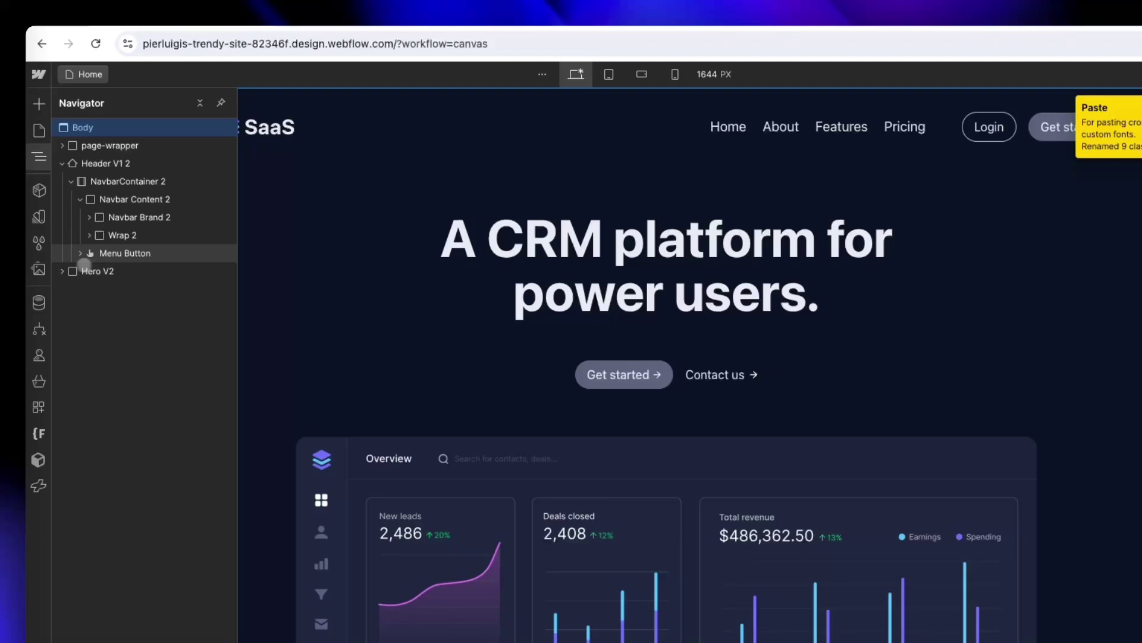
Check the pasted hero and its dashboard image at the tablet, mobile landscape and desktop breakpoints.
left_click(438, 264)
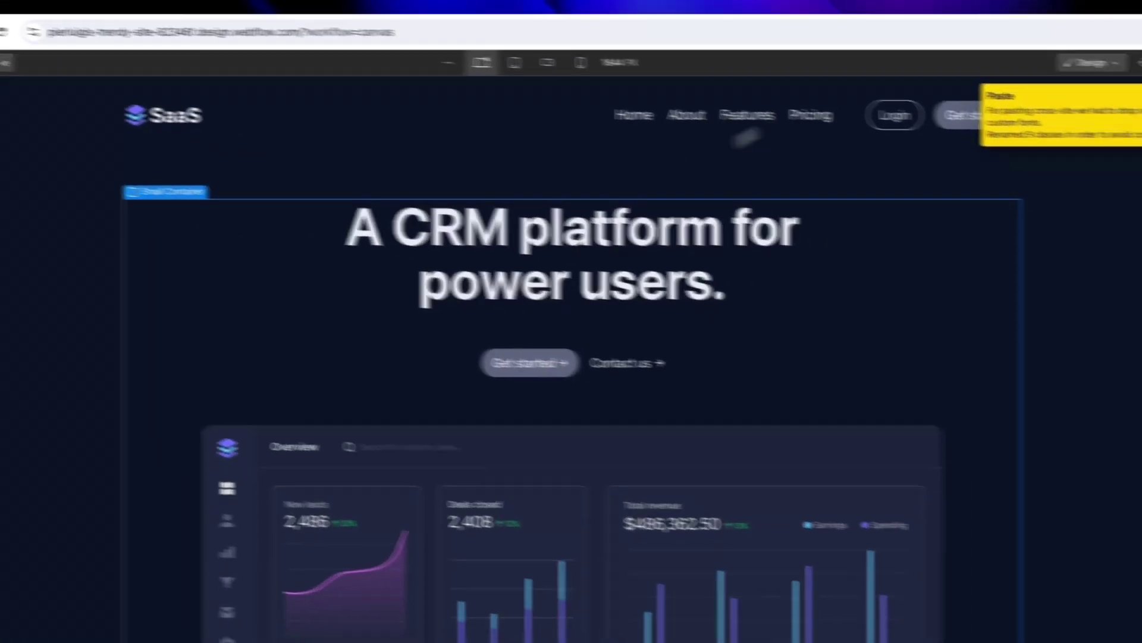
left_click(609, 75)
left_click(639, 75)
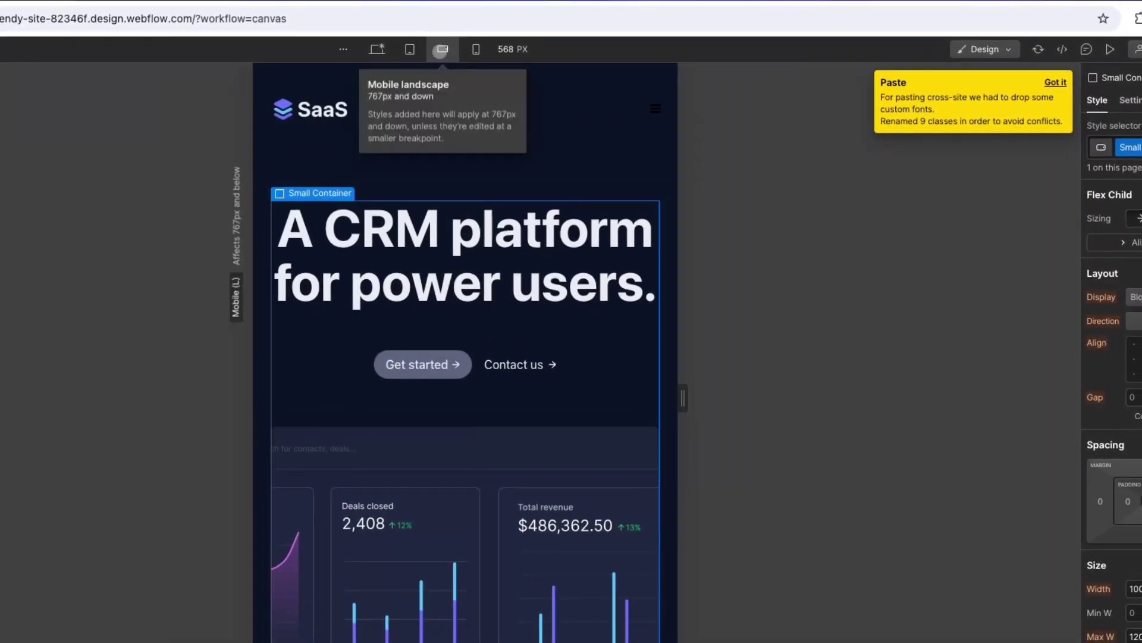
left_click(554, 456)
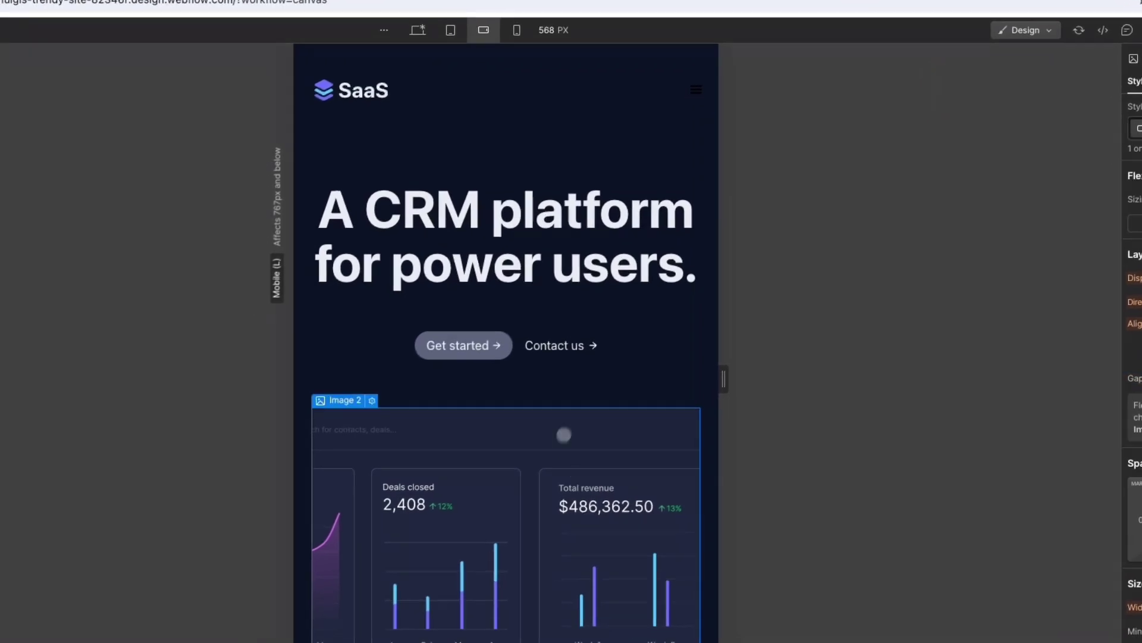
scroll(596, 436, "down", 4)
scroll(598, 436, "up", 4)
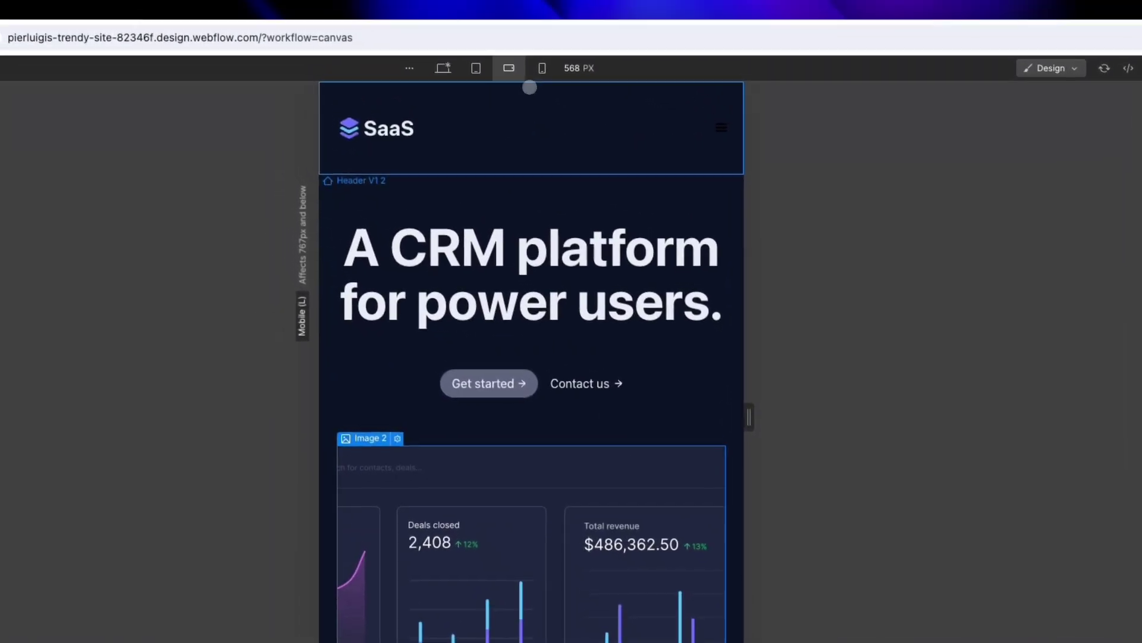
left_click(443, 69)
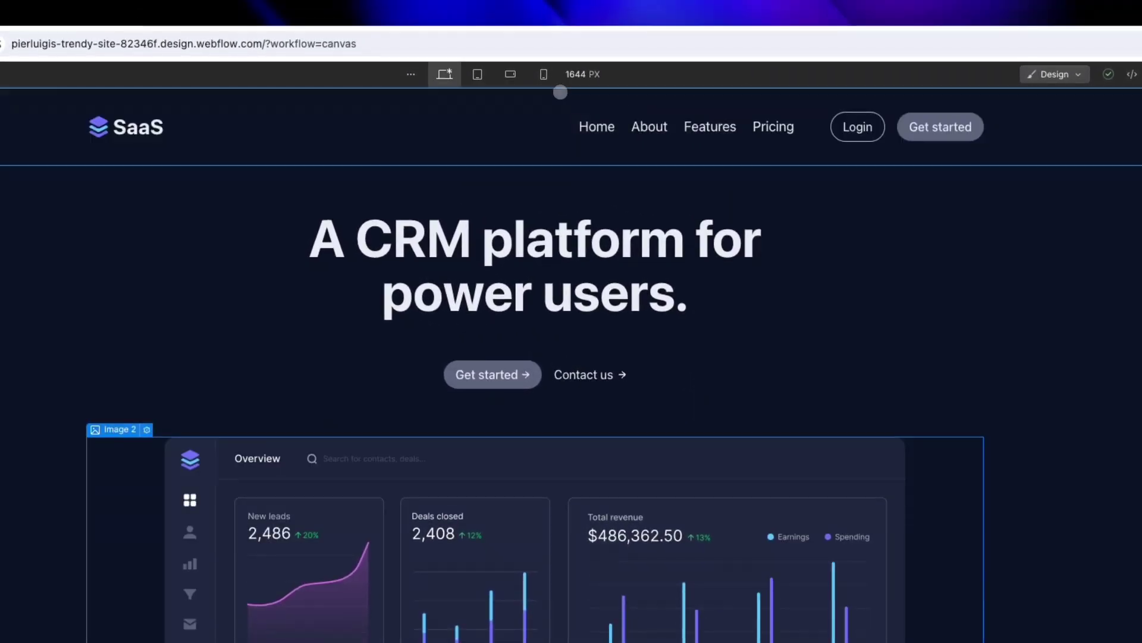
scroll(560, 95, "down", 4)
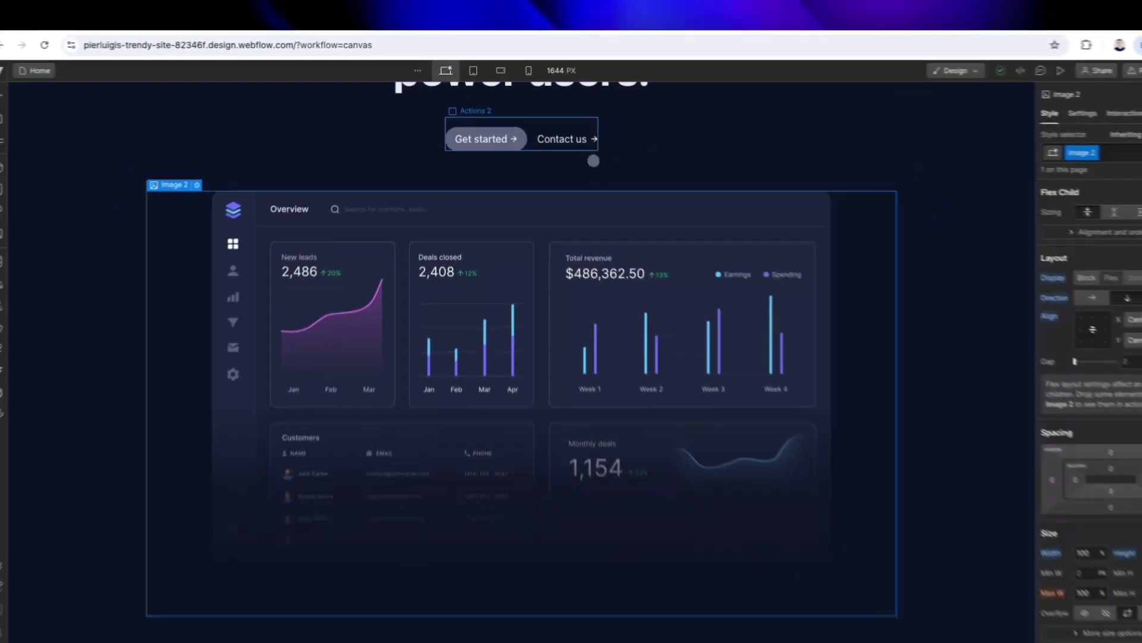
scroll(592, 161, "up", 3)
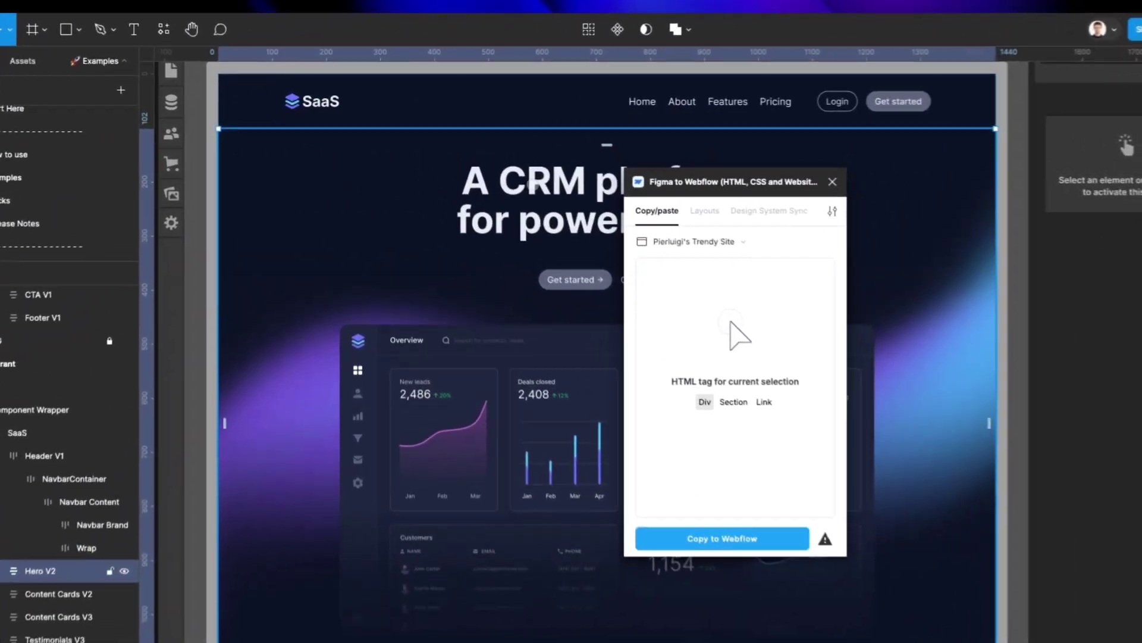
Switch to Figma, select the Content Cards V2 frame and copy it for Webflow with the plugin.
scroll(488, 166, "down", 8)
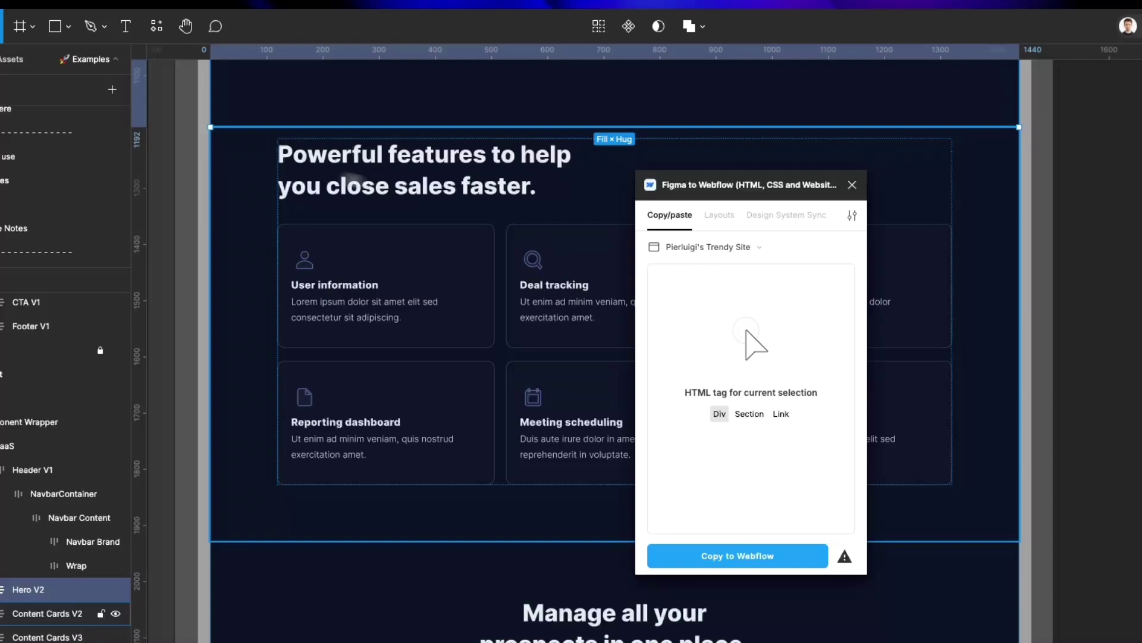
left_click(256, 131)
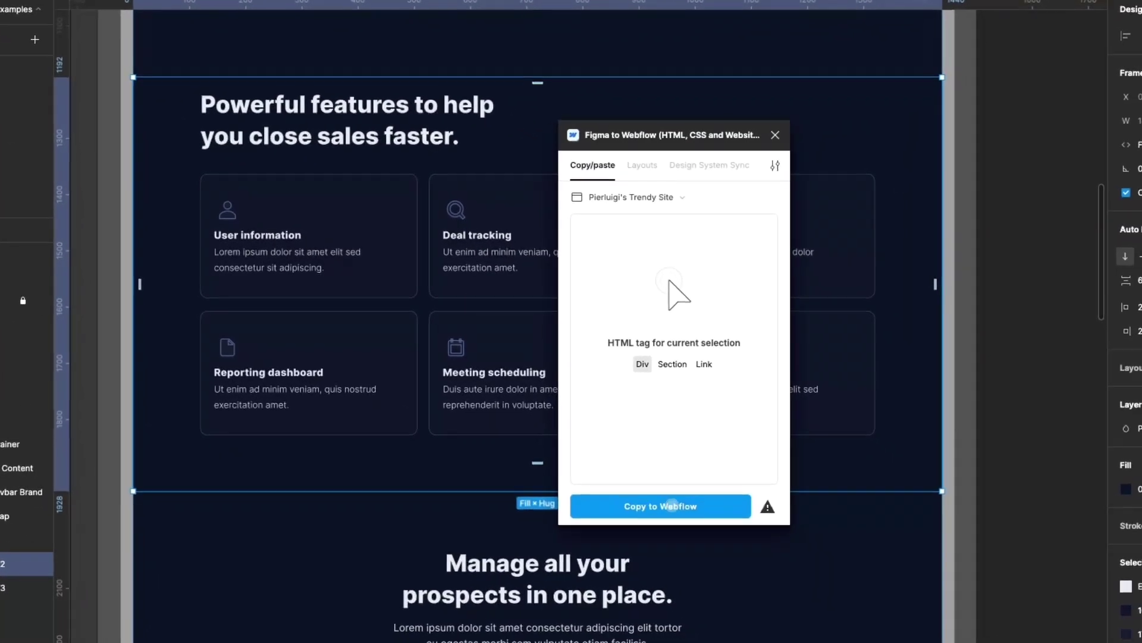
left_click(741, 555)
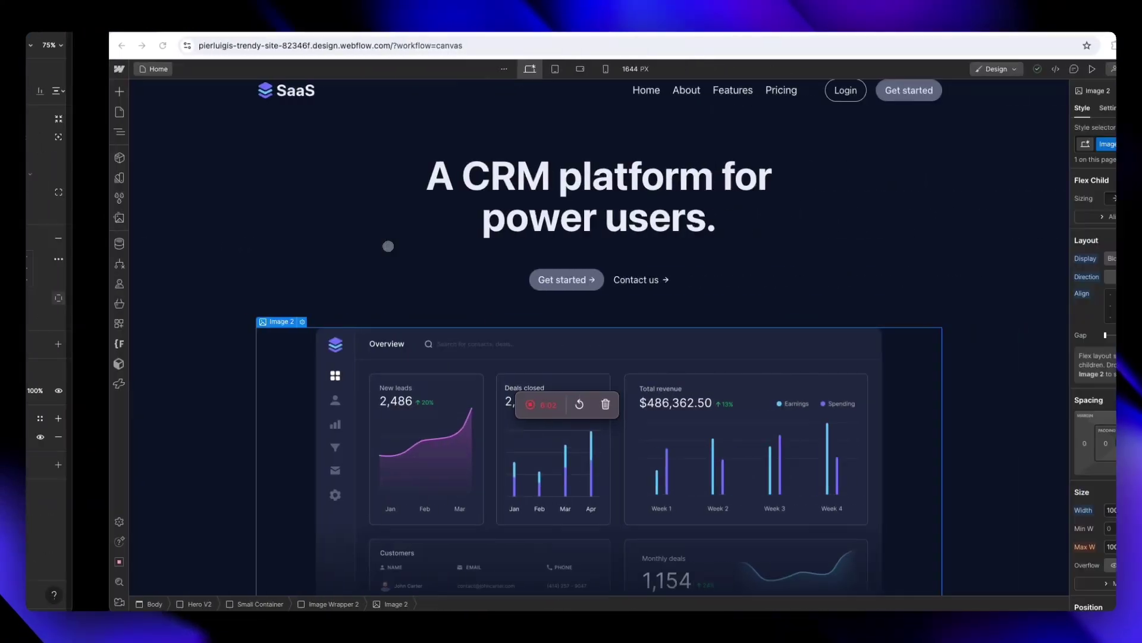
Switch to Webflow, paste the copied content cards section into the Body and view it on the page.
left_click(34, 133)
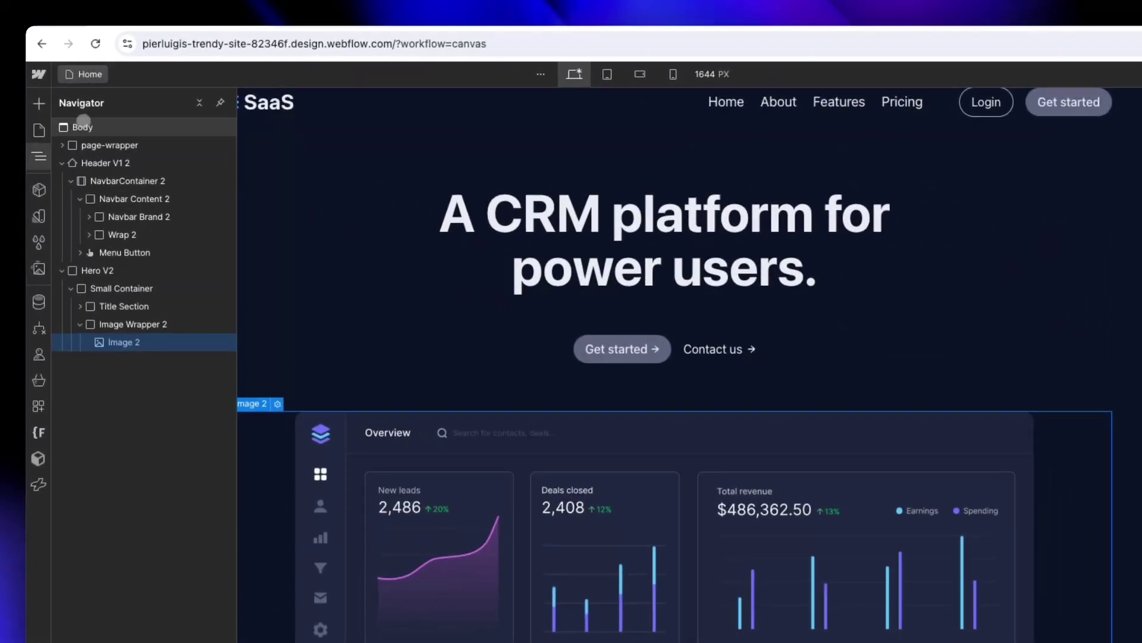
left_click(87, 124)
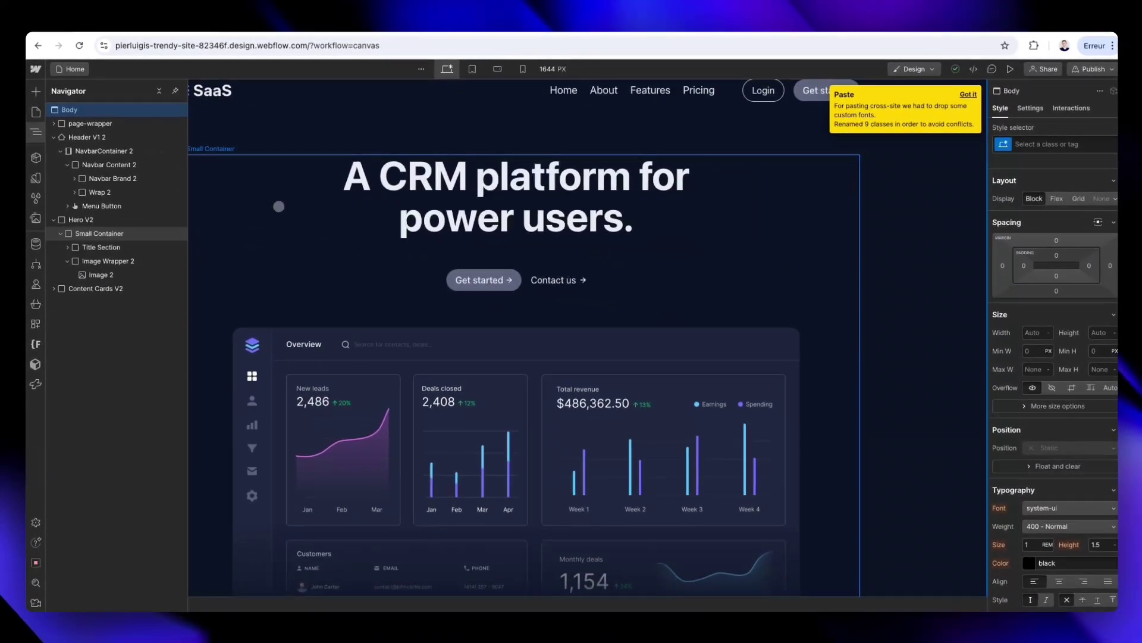
scroll(276, 209, "down", 10)
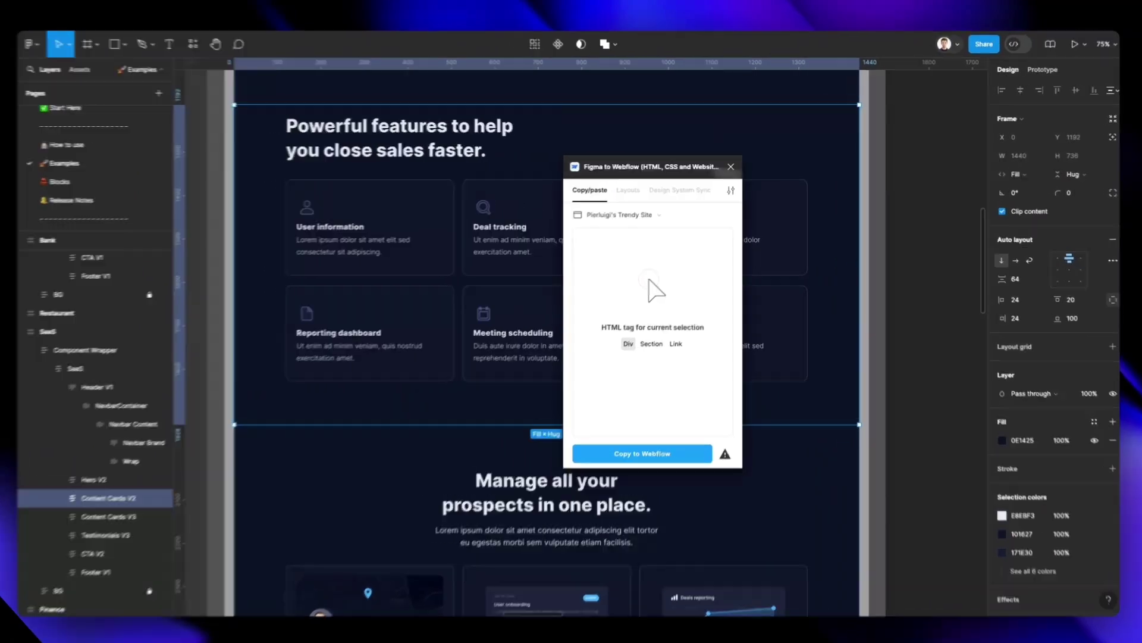
Back in Figma, clear the selection and move the plugin window clear of the SaaS page design.
left_click(895, 199)
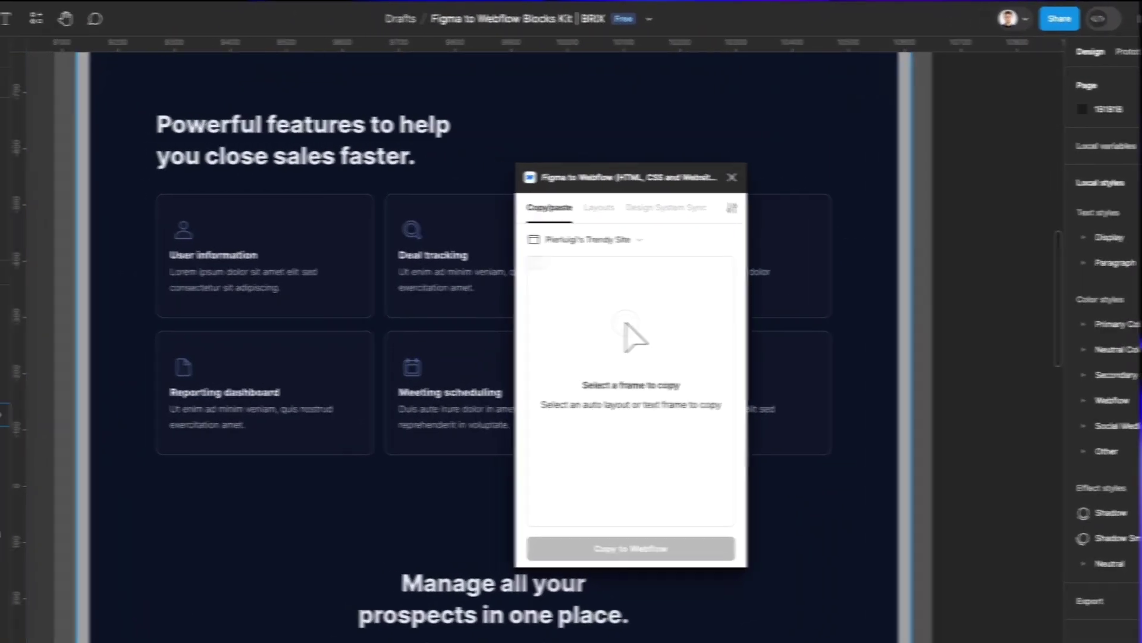
scroll(395, 261, "down", 3)
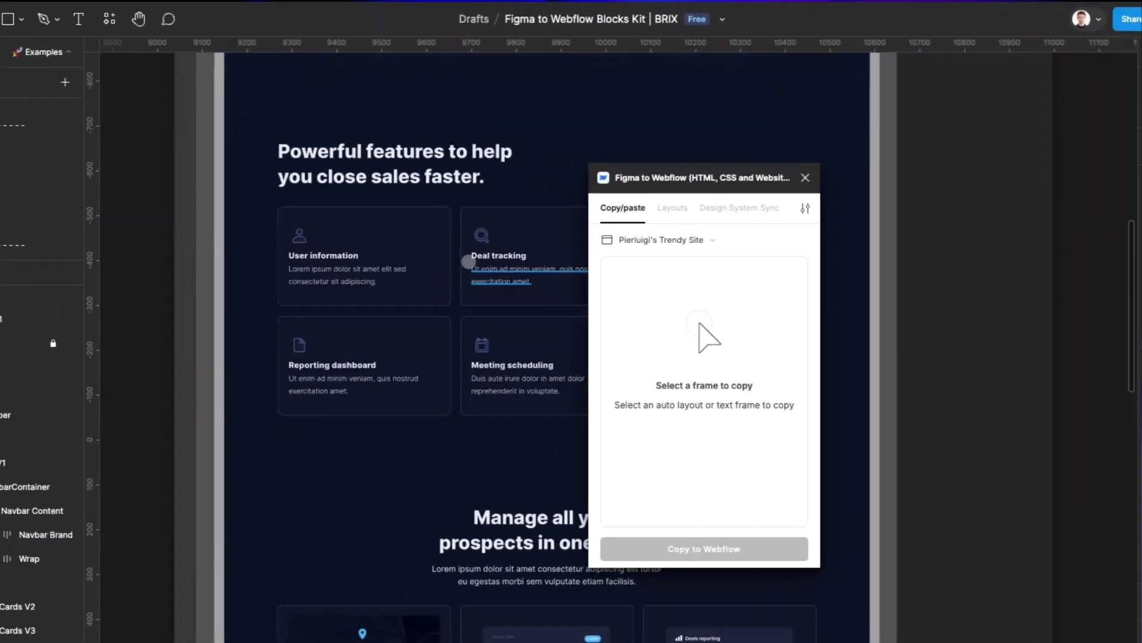
scroll(397, 260, "up", 4)
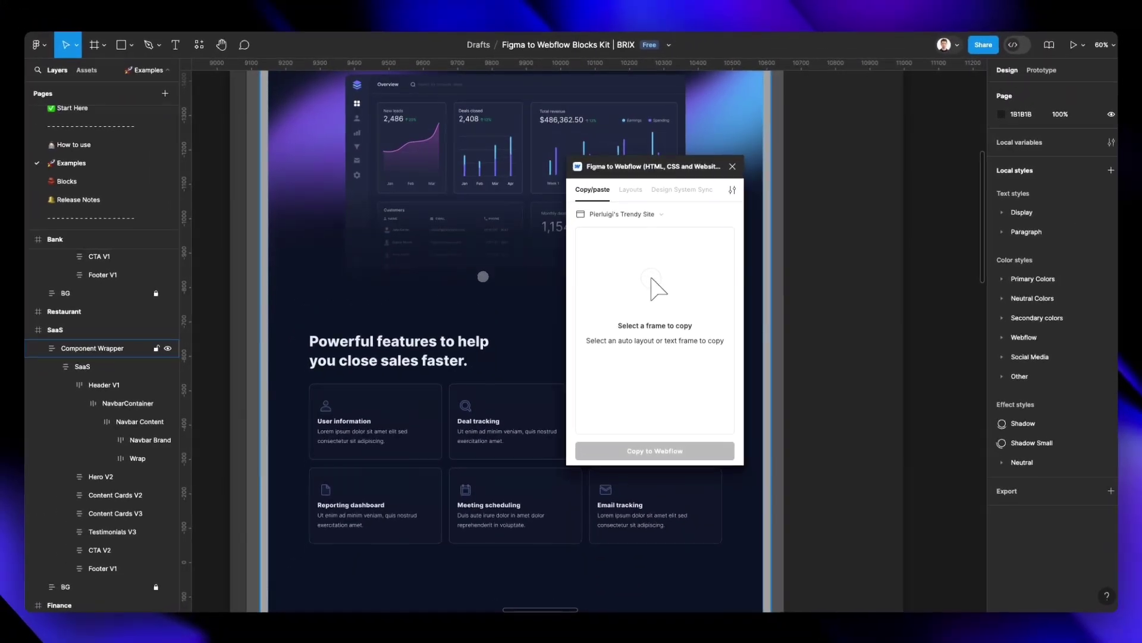
scroll(480, 219, "up", 3)
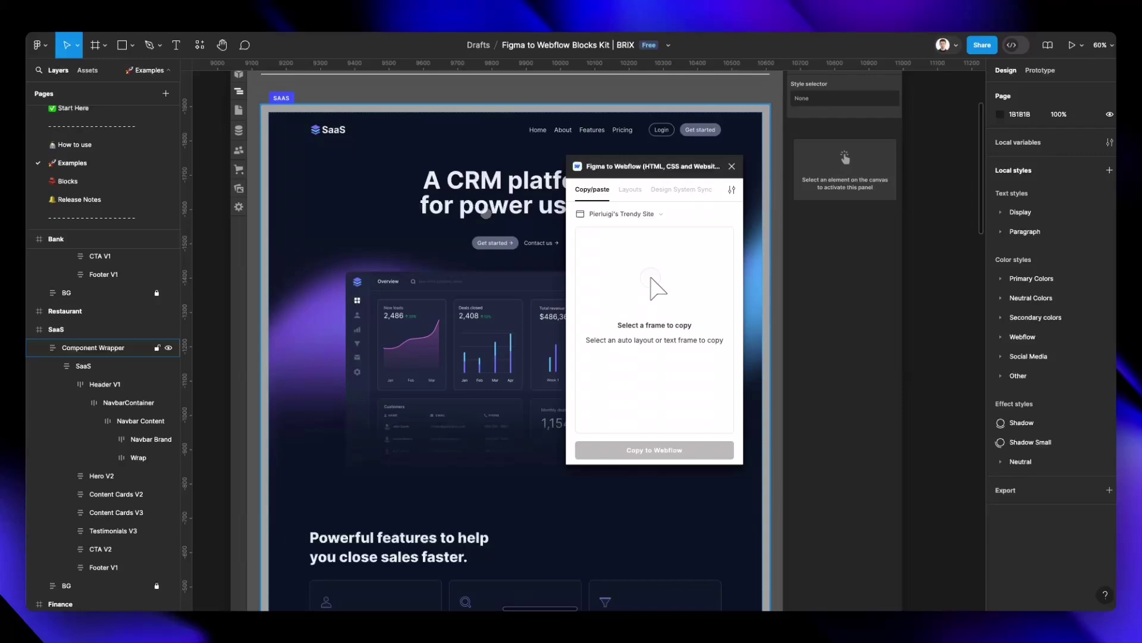
scroll(486, 213, "down", 4)
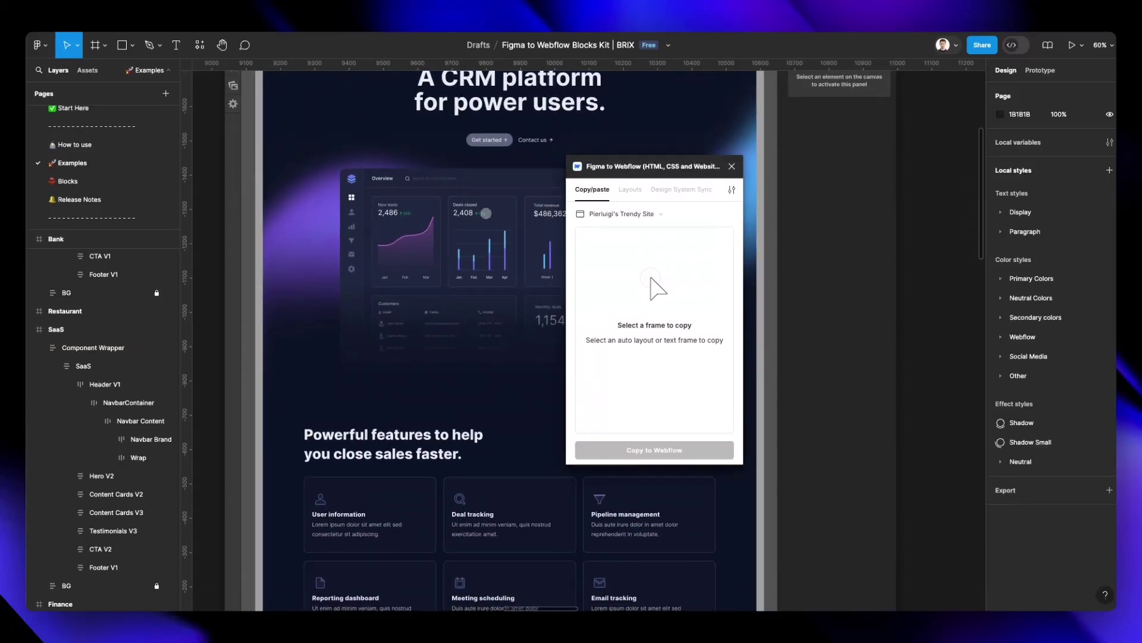
scroll(485, 214, "down", 1)
scroll(485, 214, "right", 1)
left_click_drag(606, 166, 715, 160)
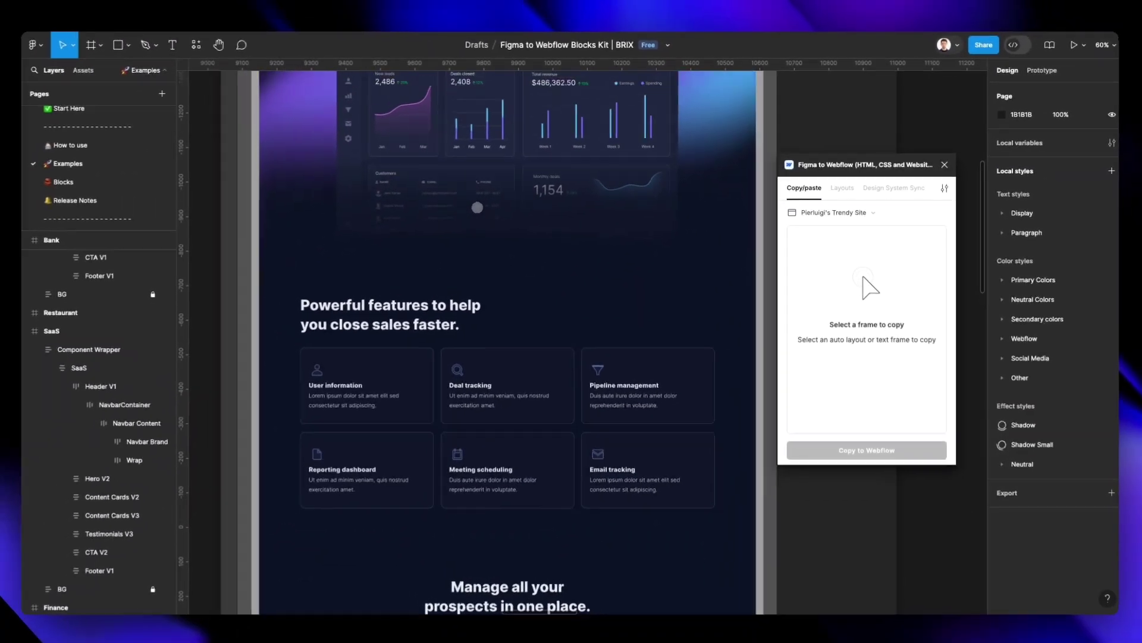
Add the plugin's Nav logo left layout to the empty canvas area above the SaaS design.
scroll(479, 206, "up", 3)
scroll(482, 206, "up", 2)
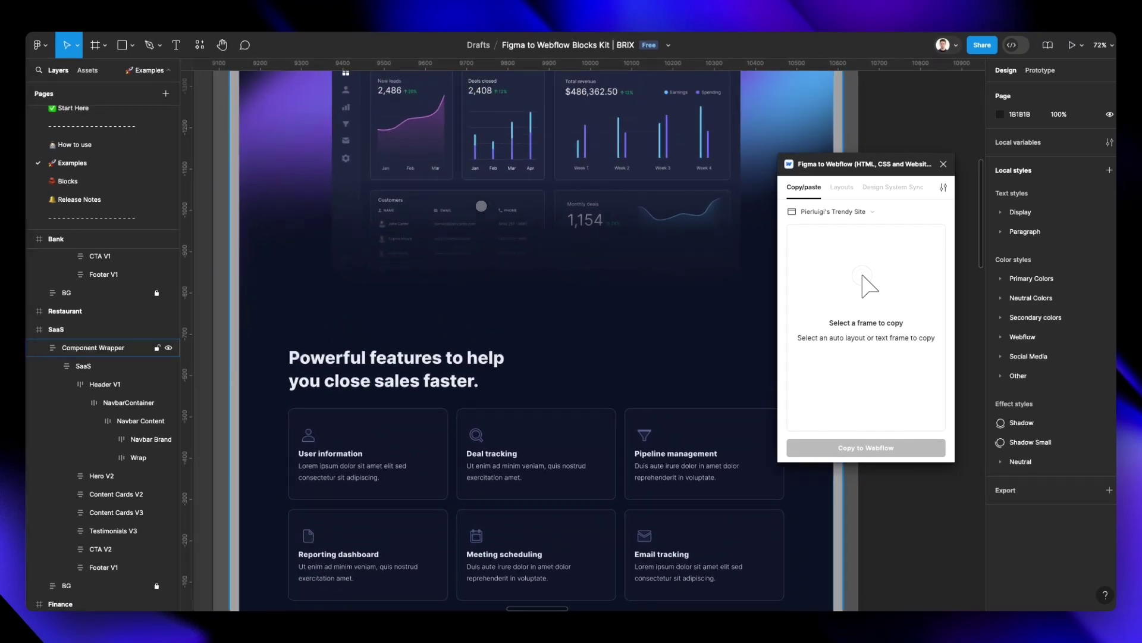
scroll(481, 206, "down", 2)
scroll(481, 206, "left", 1)
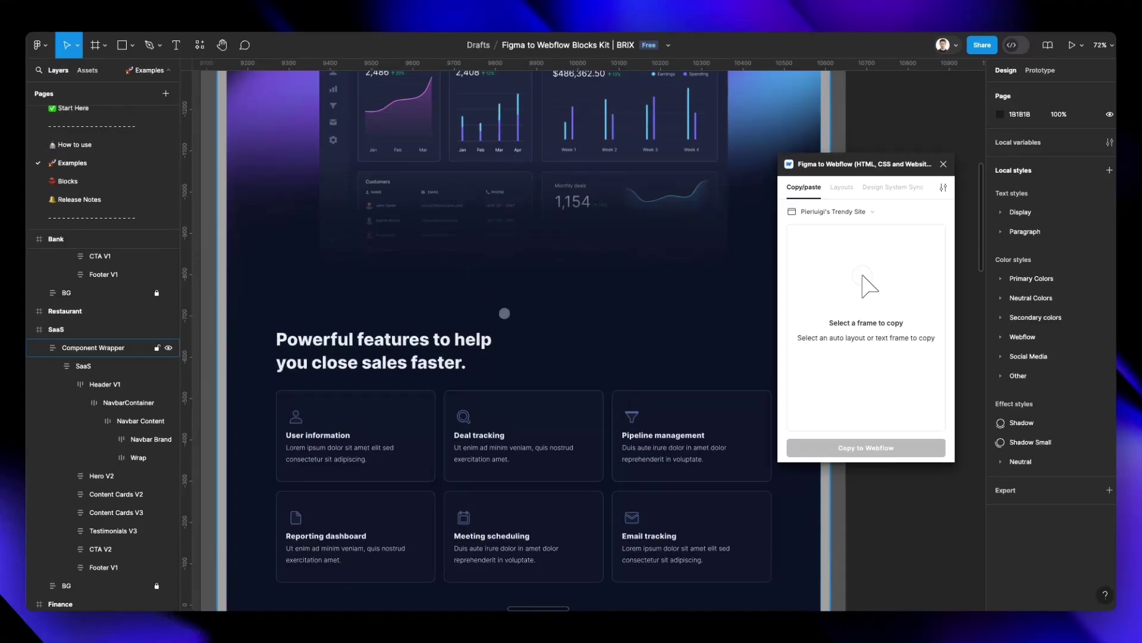
scroll(504, 313, "up", 15)
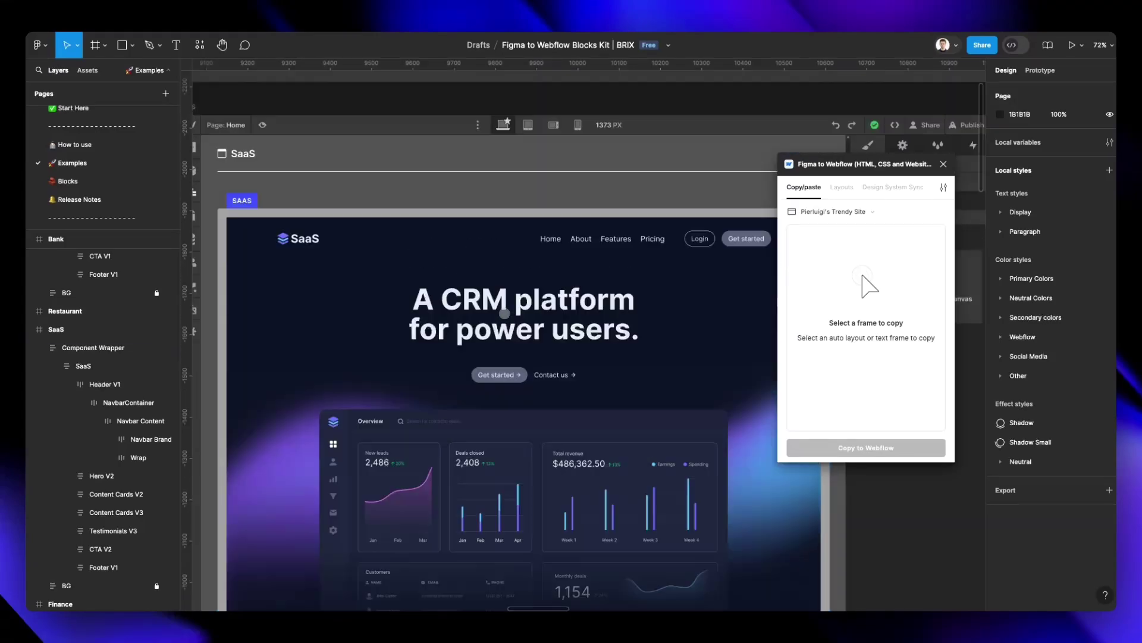
scroll(505, 313, "up", 6)
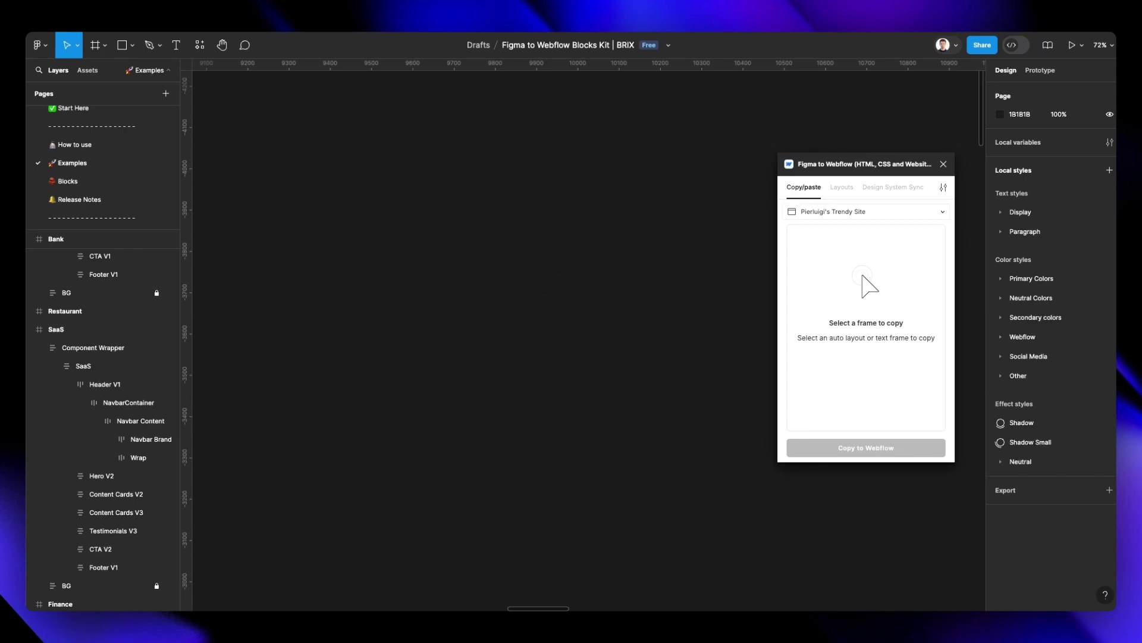
left_click(842, 186)
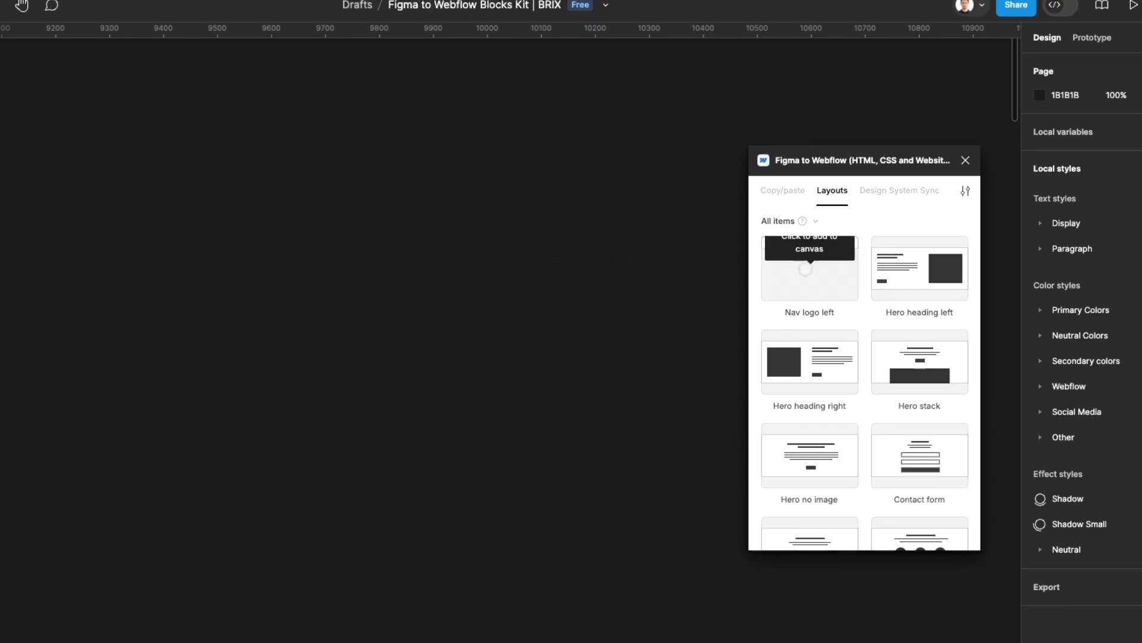
left_click(805, 269)
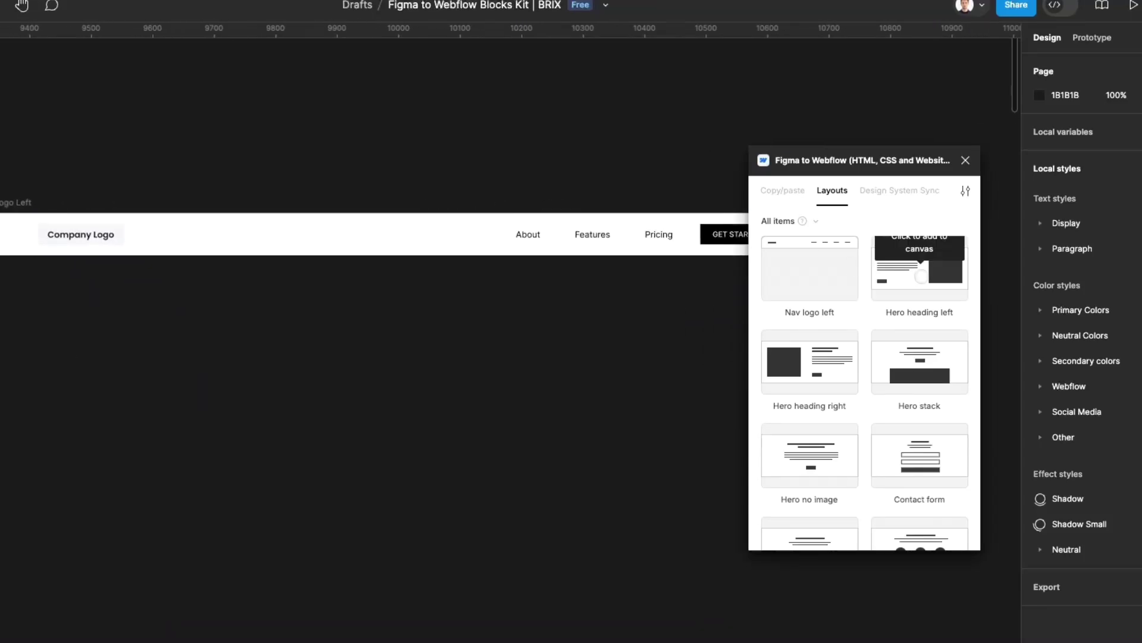
Add the Hero heading left layout to the canvas and position it directly beneath the navbar.
scroll(599, 363, "down", 1)
left_click(920, 269)
scroll(464, 311, "down", 2)
left_click_drag(450, 290, 319, 361)
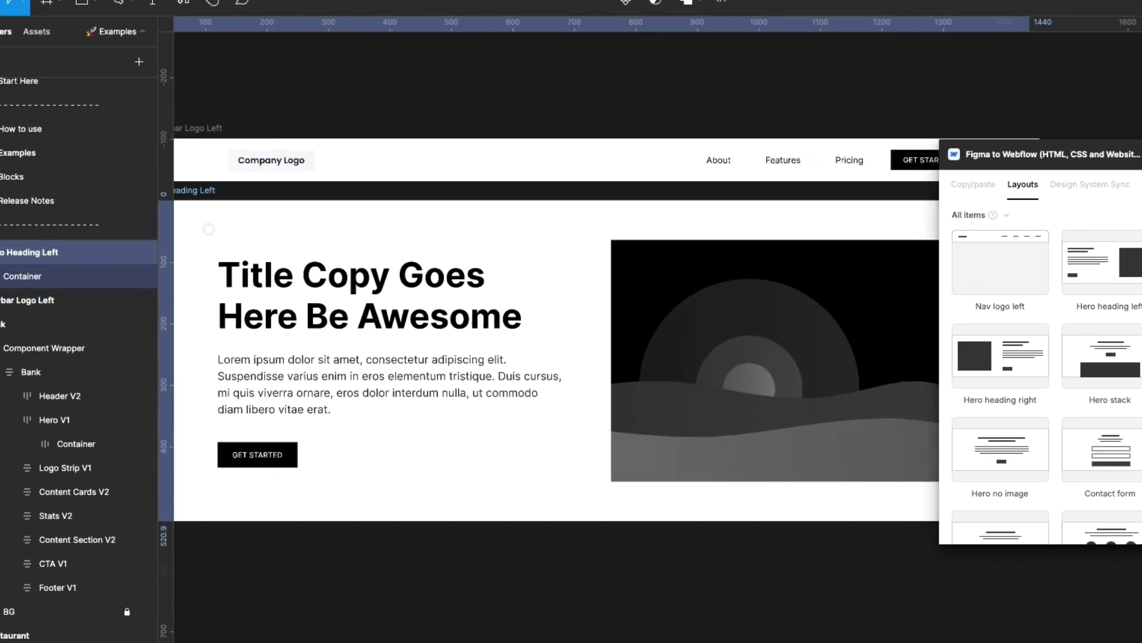
left_click_drag(208, 229, 203, 210)
scroll(202, 210, "left", 2)
left_click_drag(389, 202, 408, 201)
left_click(772, 67)
Add the plugin's Team Circles layout to the canvas with the navbar and hero.
scroll(772, 68, "down", 1)
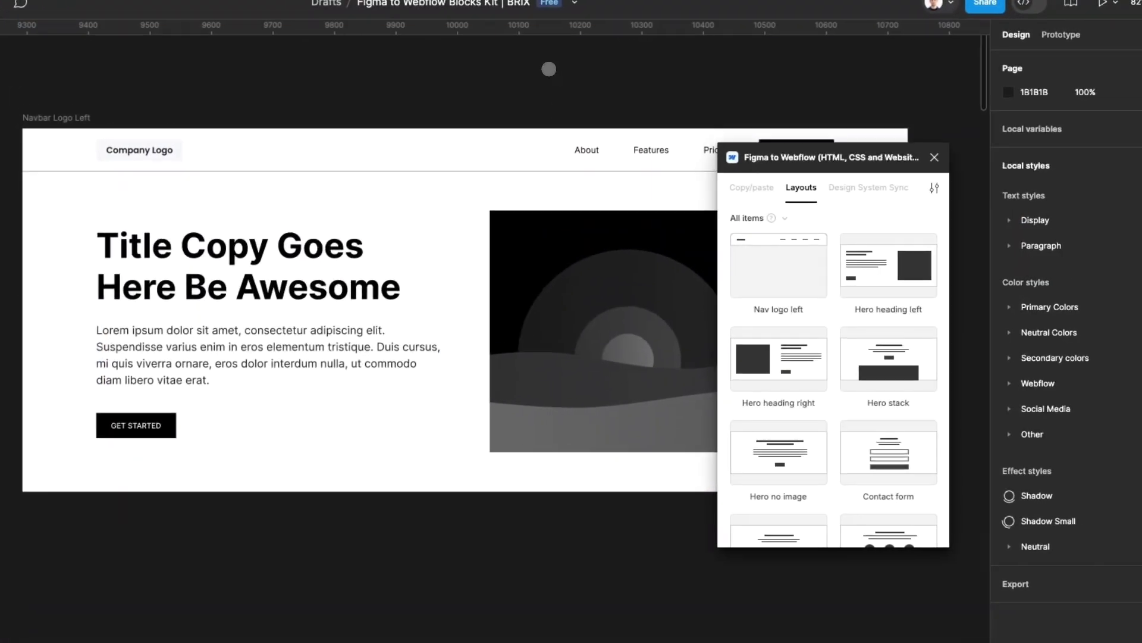
scroll(895, 363, "down", 5)
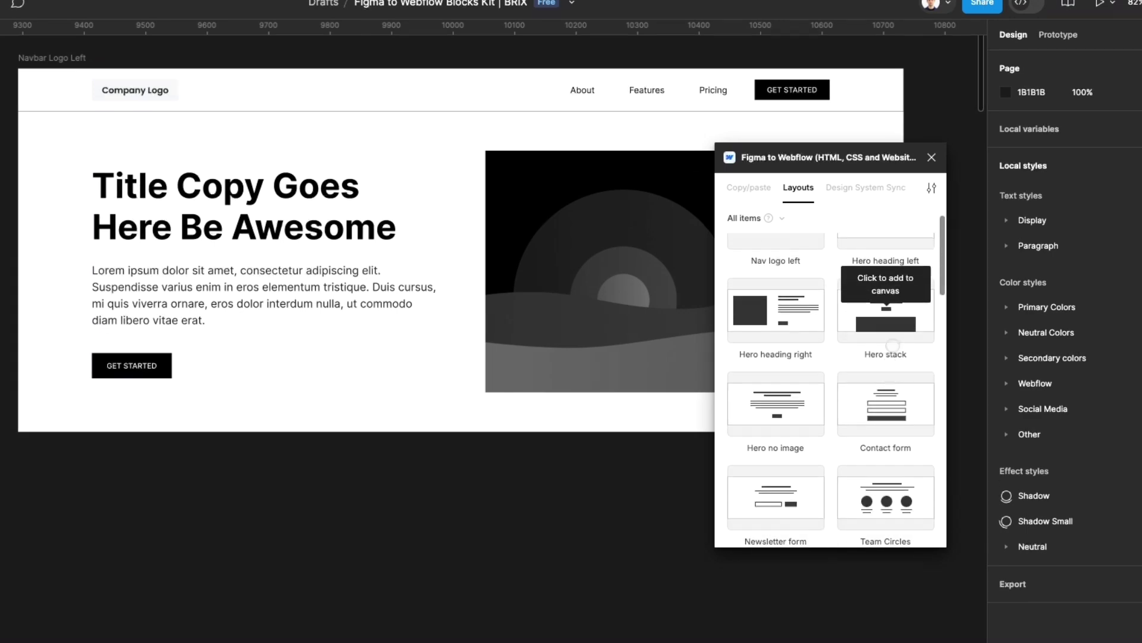
left_click(899, 400)
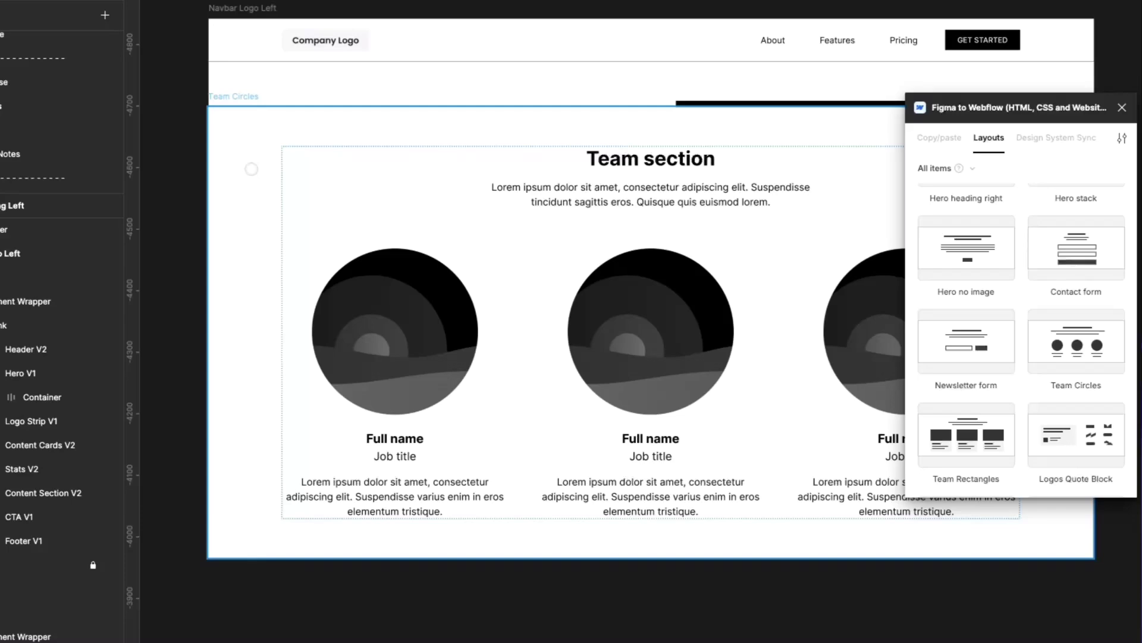
Position the Team Circles section directly beneath the hero section, aligned with its edges.
left_click_drag(252, 169, 254, 436)
scroll(370, 322, "down", 5, "ctrl")
scroll(433, 246, "down", 2)
scroll(976, 304, "down", 3)
scroll(819, 357, "down", 1)
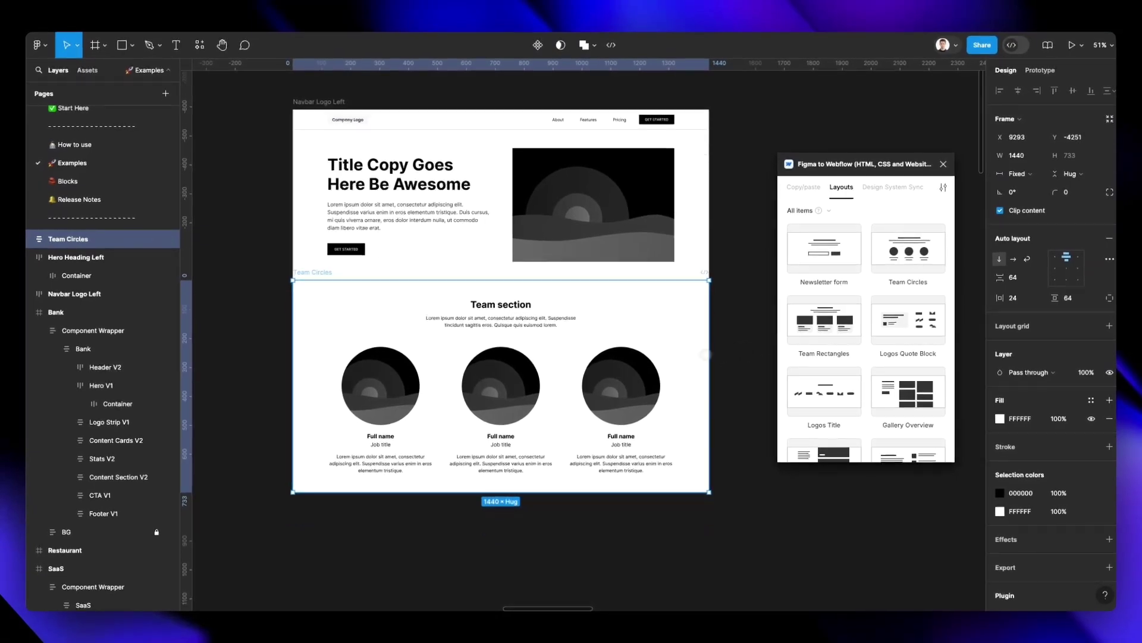
Add the plugin's Logos Title layout inside the Team Circles frame and align the combined frame directly beneath the hero.
scroll(706, 355, "down", 2)
left_click(824, 394)
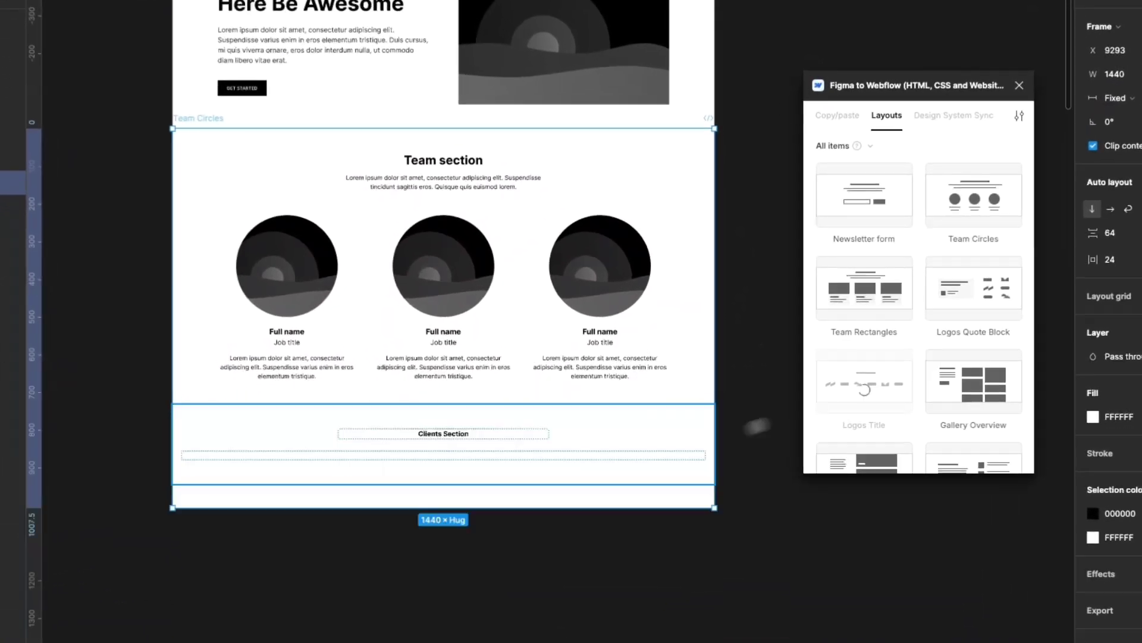
left_click_drag(684, 410, 678, 516)
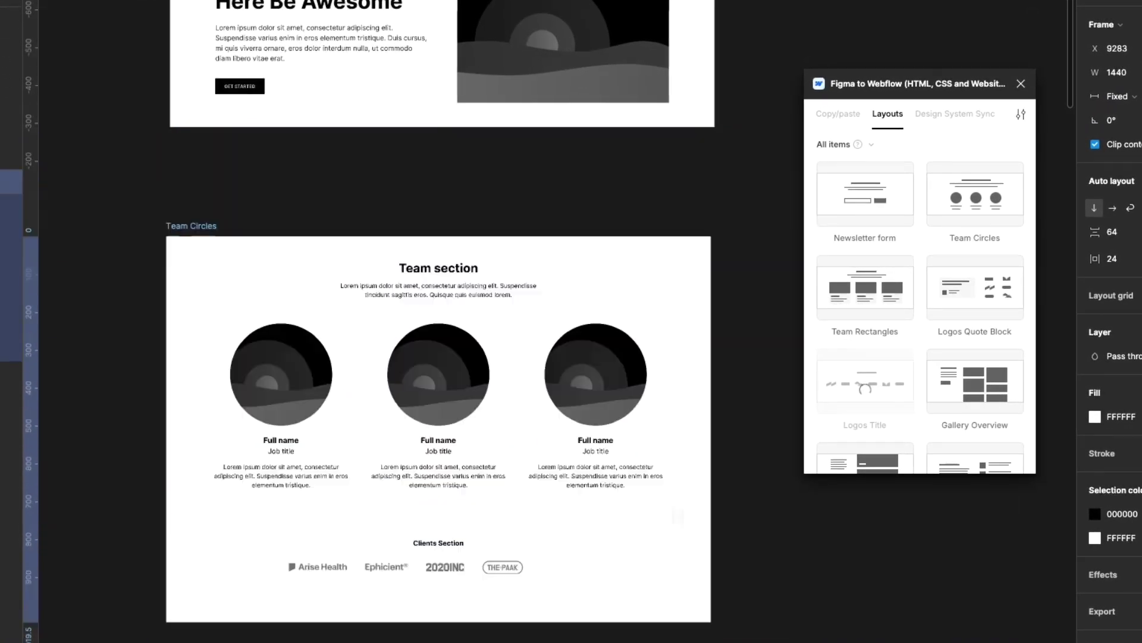
key("super+z")
left_click(742, 350)
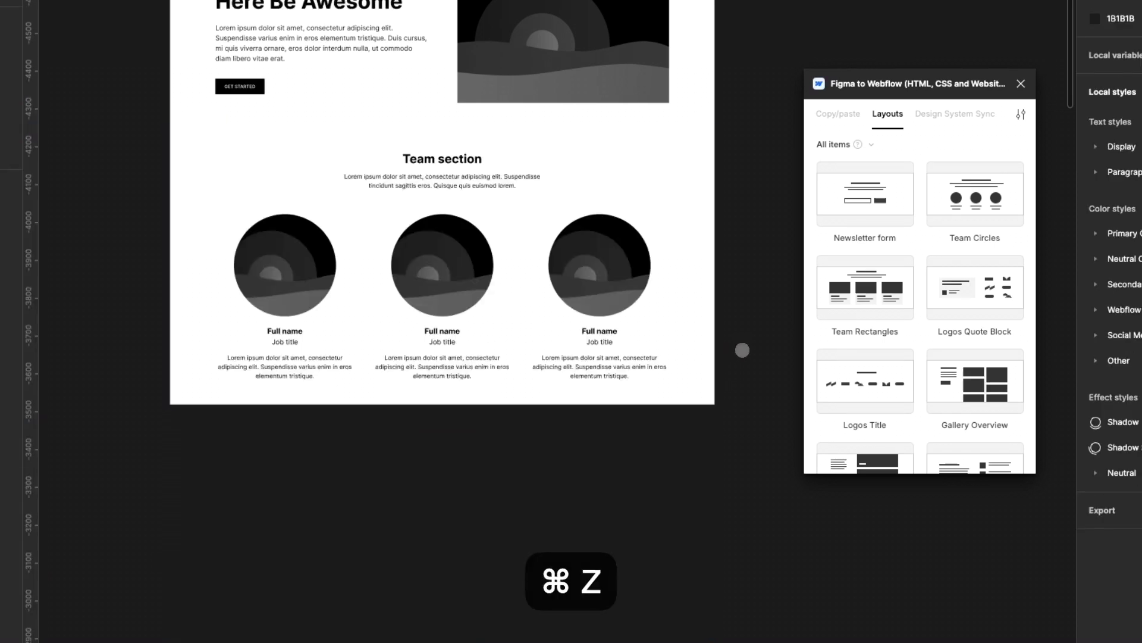
key("super+shift+z")
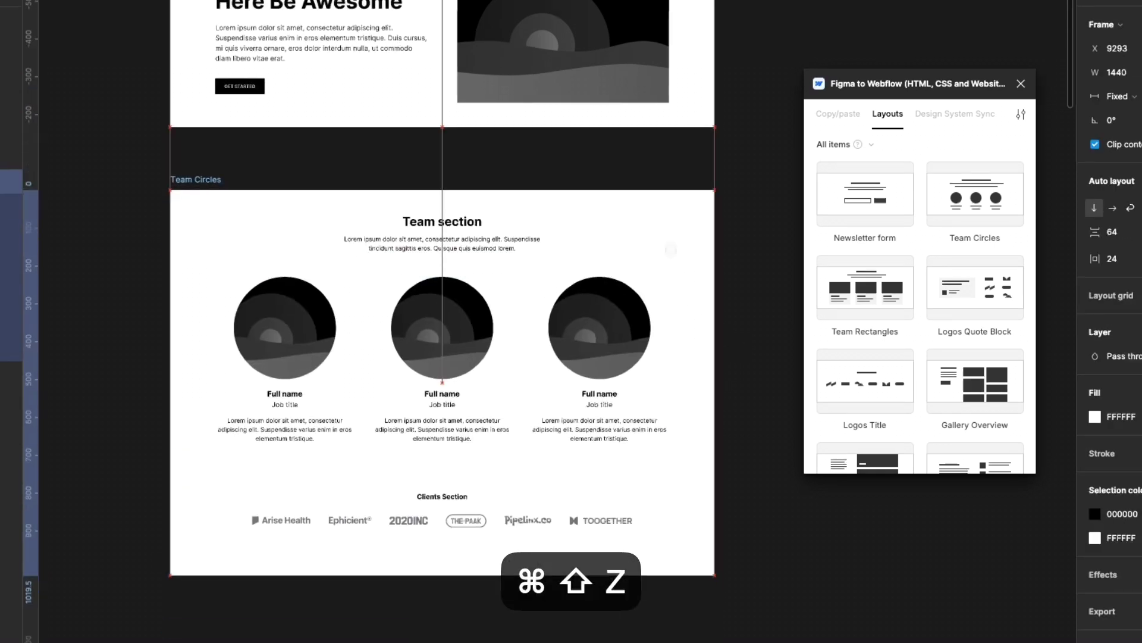
left_click_drag(671, 250, 670, 188)
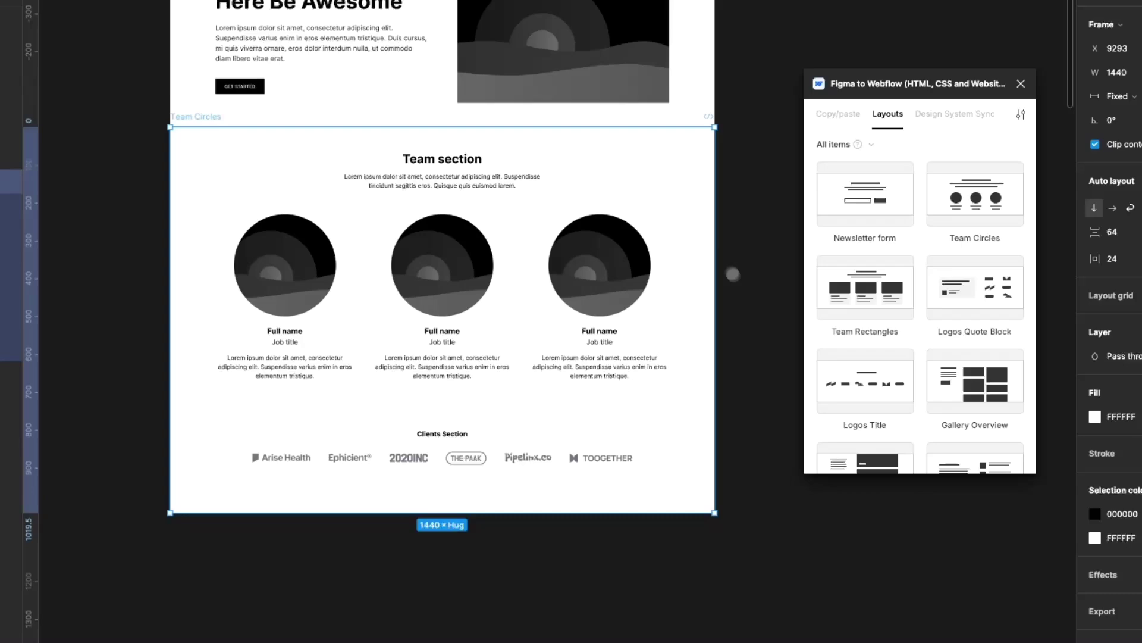
Select the whole Team Circles frame, including the logos, and copy it to Webflow with the plugin.
left_click(732, 274)
scroll(866, 325, "down", 4)
scroll(416, 257, "up", 1)
left_click(334, 238)
scroll(335, 237, "up", 3)
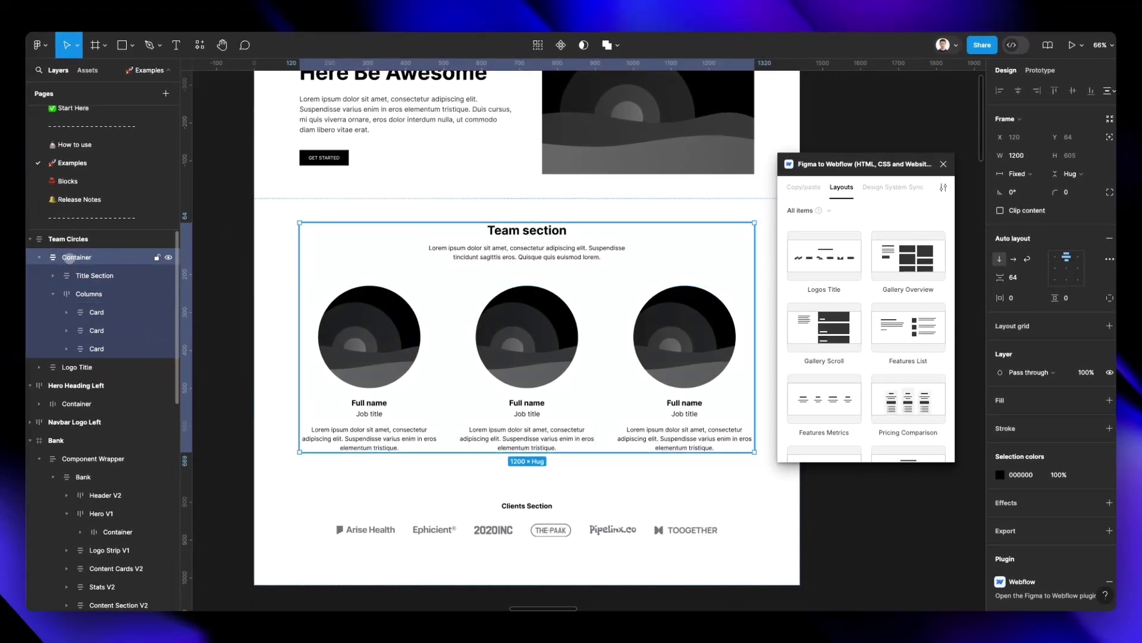
left_click(278, 243)
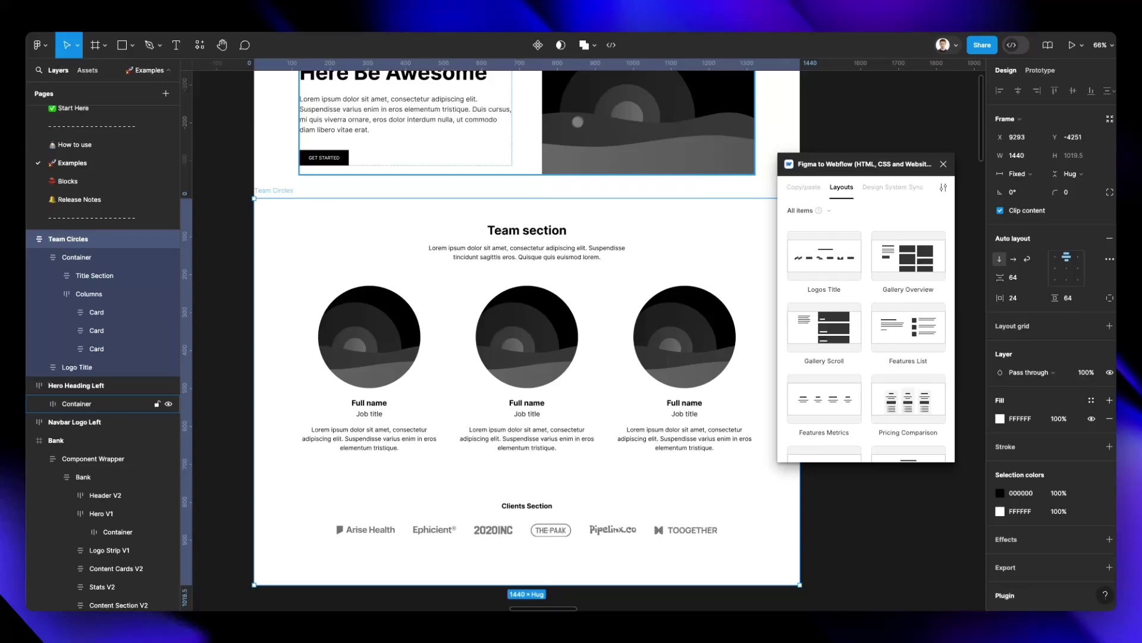
left_click(804, 187)
left_click(857, 448)
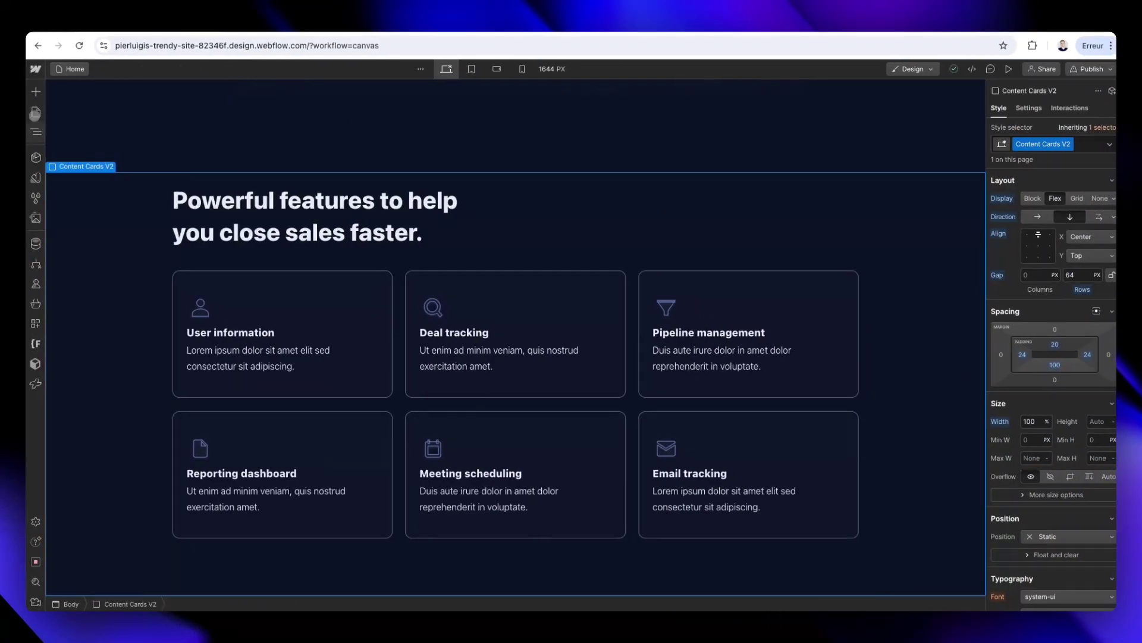
In the Webflow Designer, select the page Body in the element structure and paste the copied Team Circles section.
left_click(36, 131)
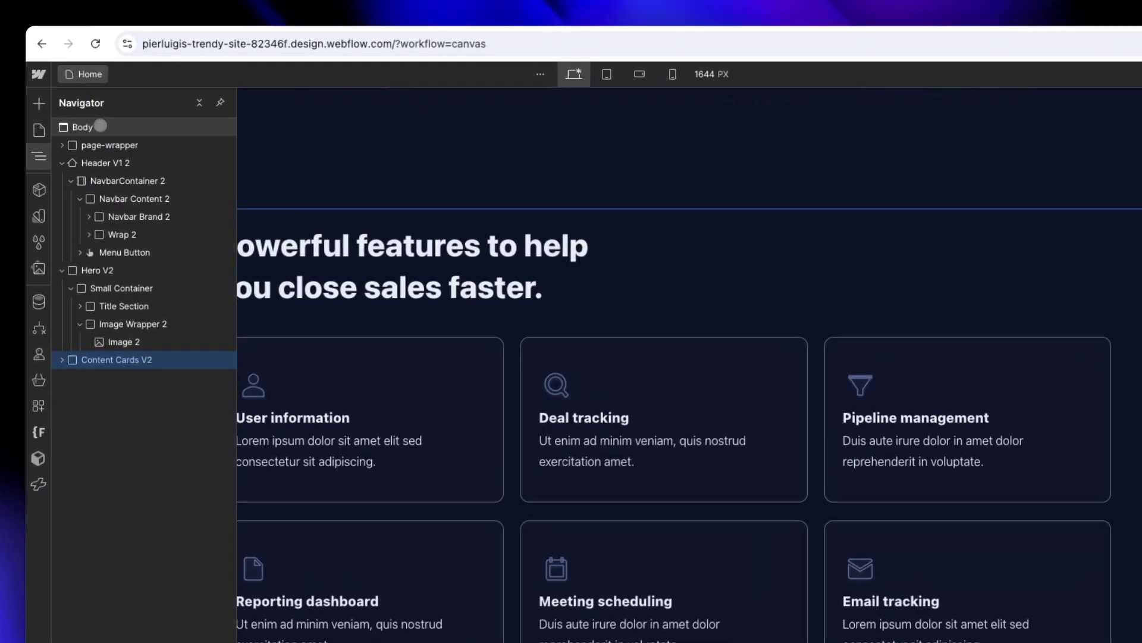
left_click(100, 126)
key("super+v")
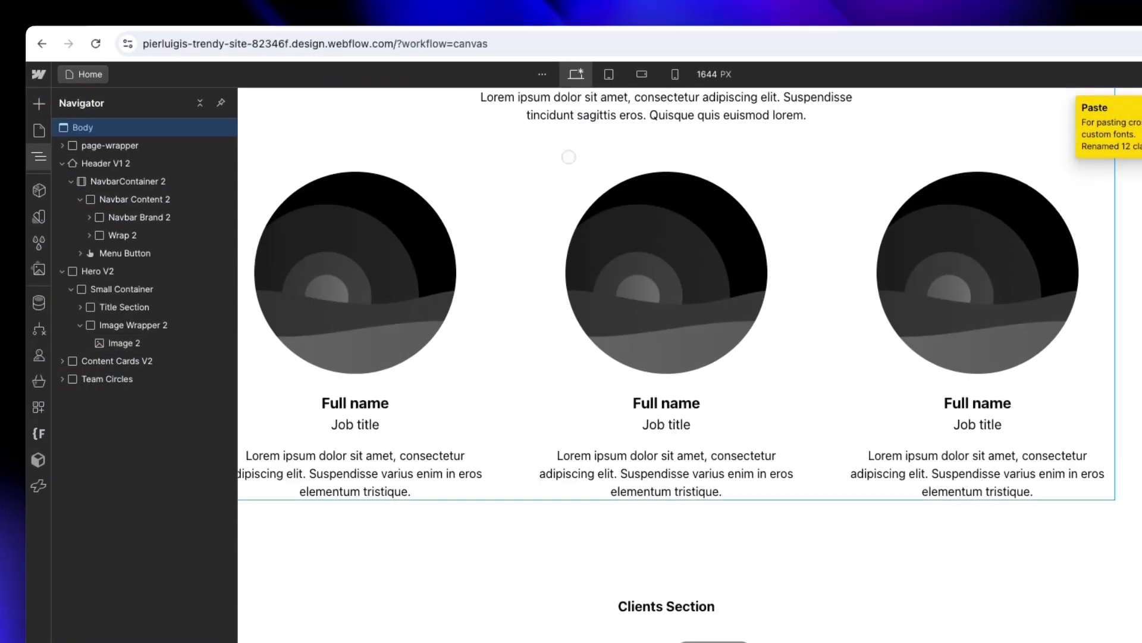
Check how the pasted team and clients sections respond at the 768 px tablet breakpoint.
scroll(567, 158, "up", 4)
left_click(608, 75)
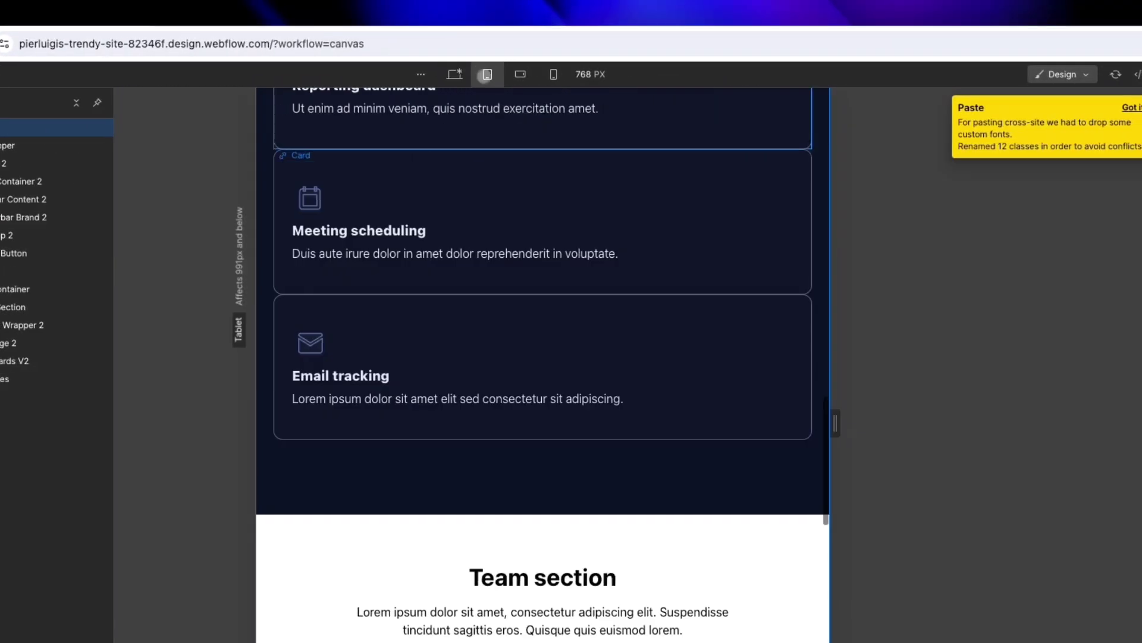
scroll(543, 176, "down", 15)
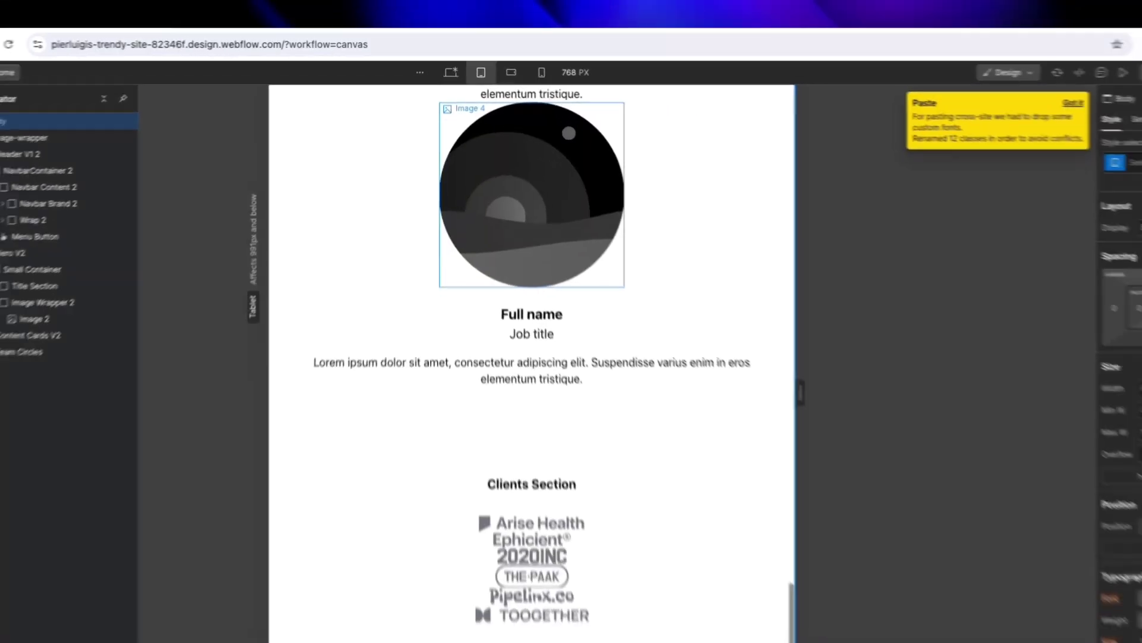
scroll(576, 142, "up", 1)
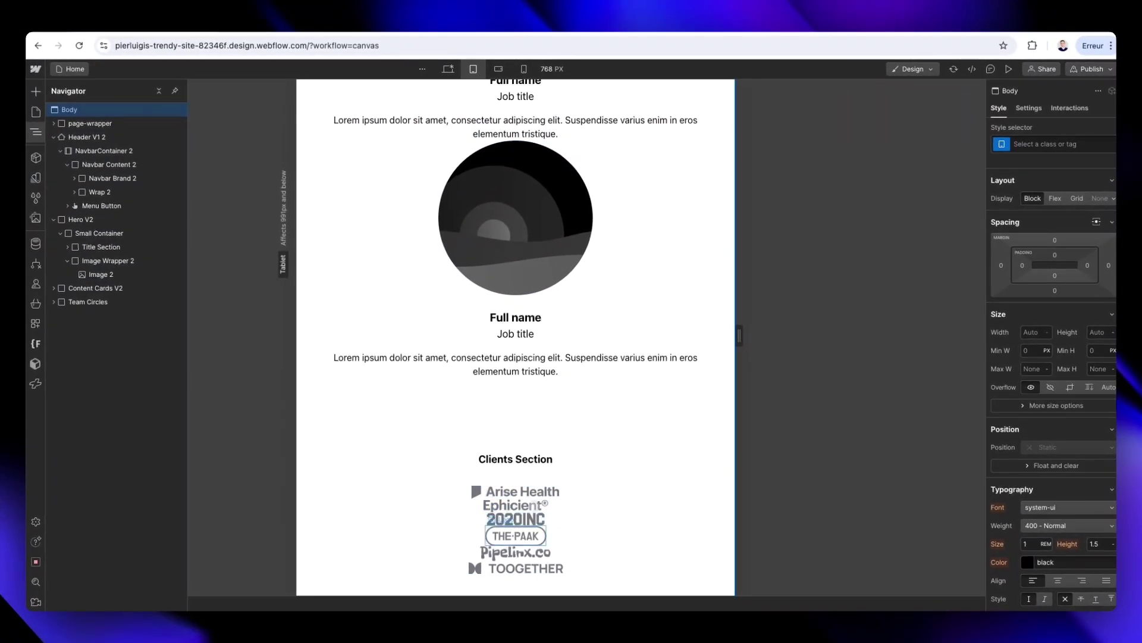
scroll(527, 539, "down", 1)
scroll(518, 476, "up", 6)
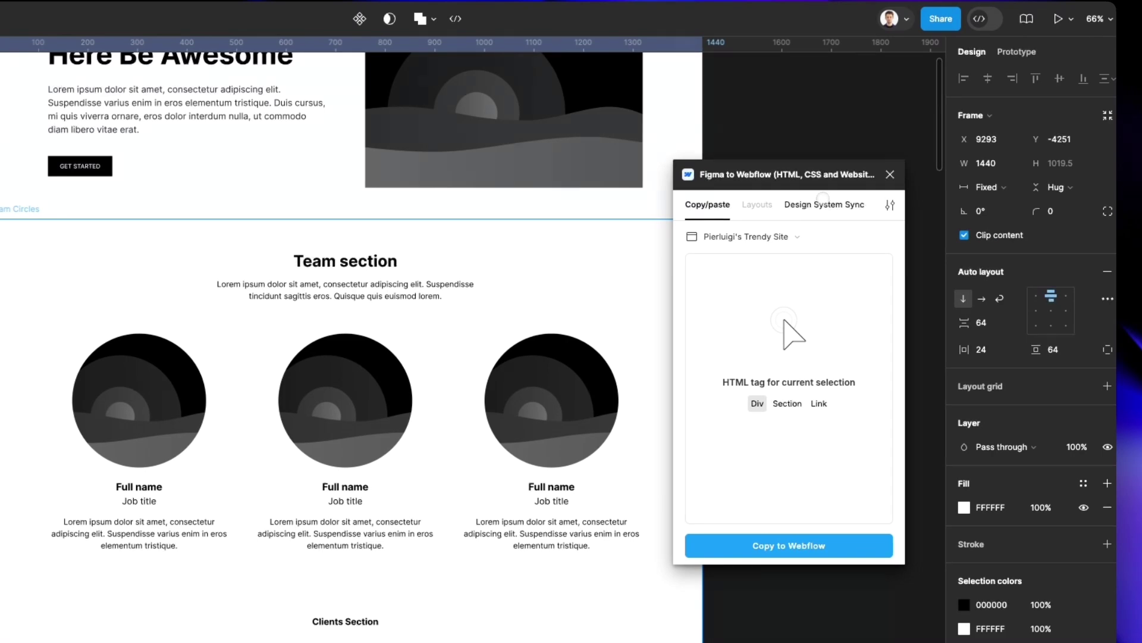
Back in Figma, examine the plugin's Design System Sync view, its site choices and its style-copying options.
left_click(822, 202)
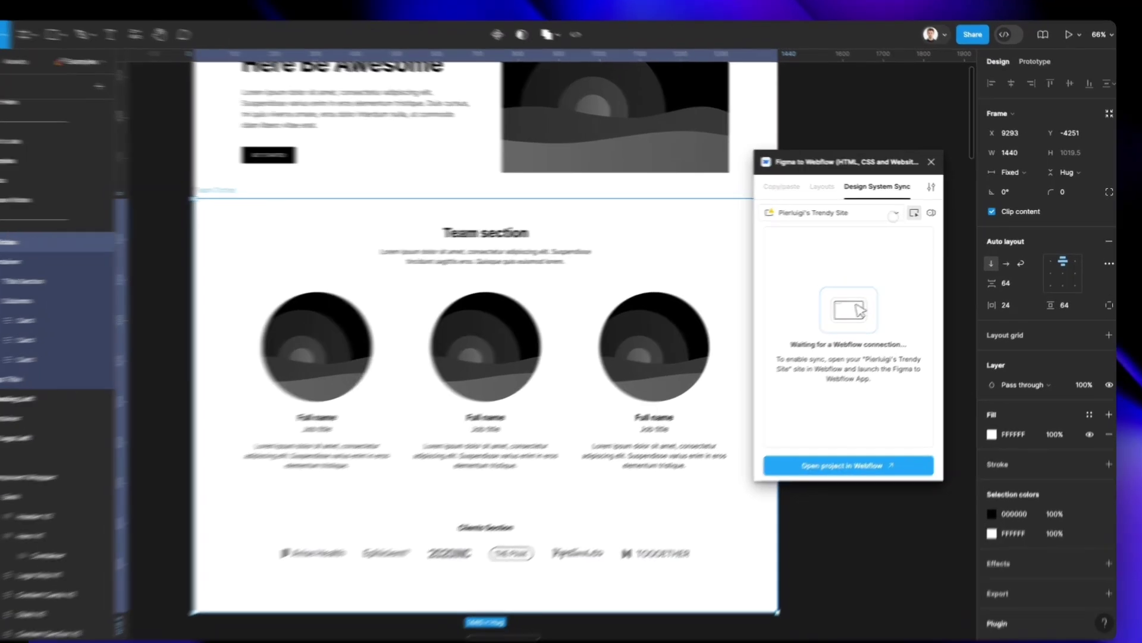
left_click(901, 213)
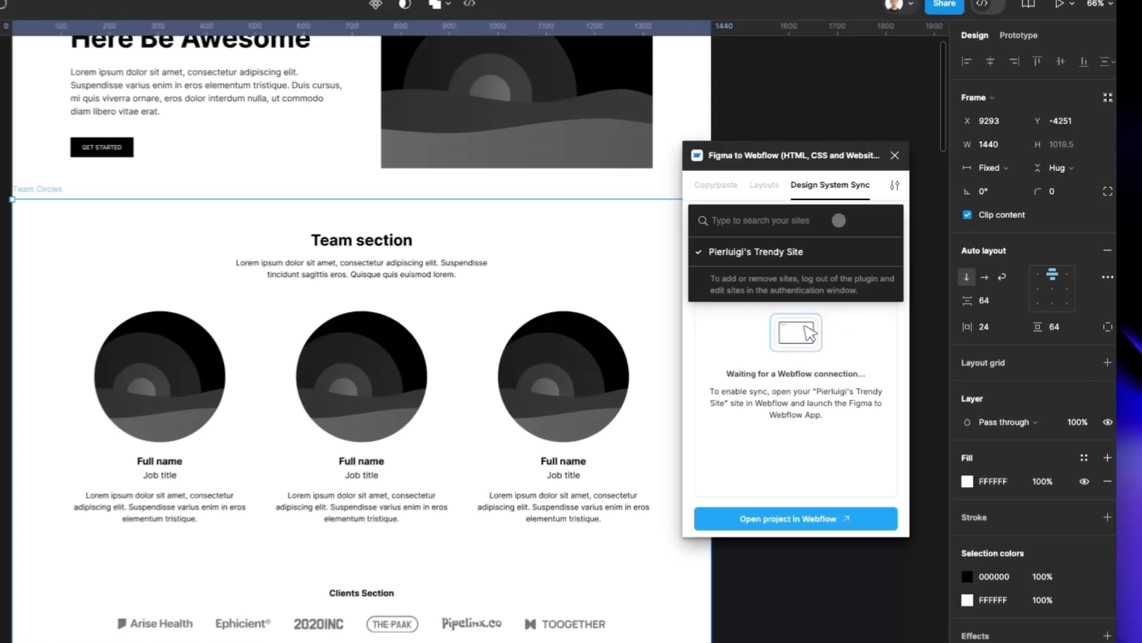
left_click(903, 307)
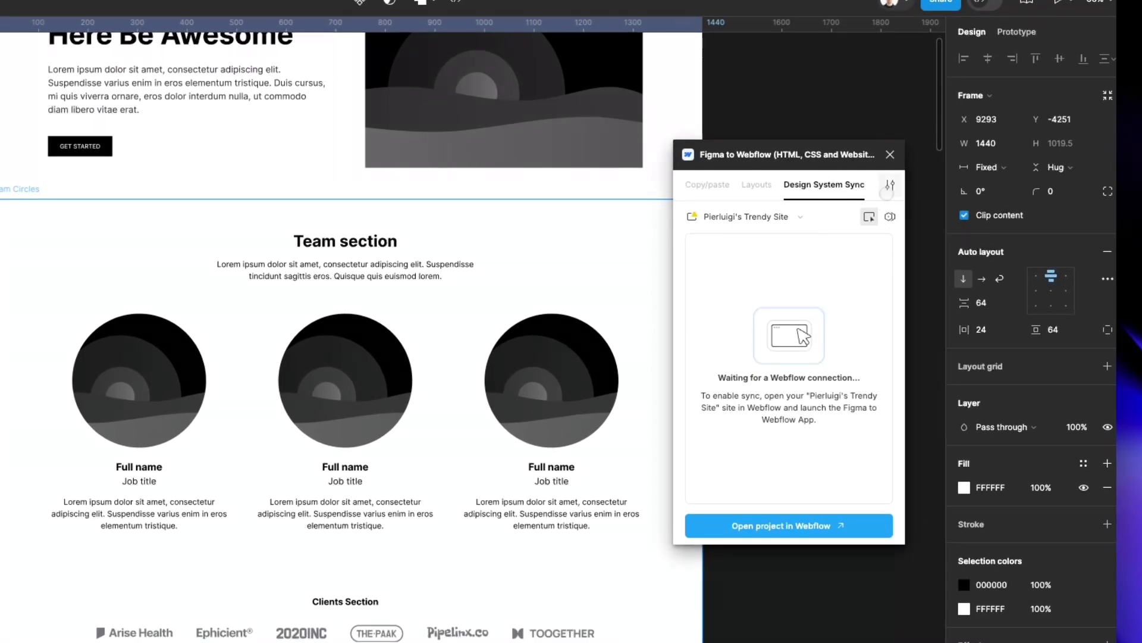
left_click(890, 185)
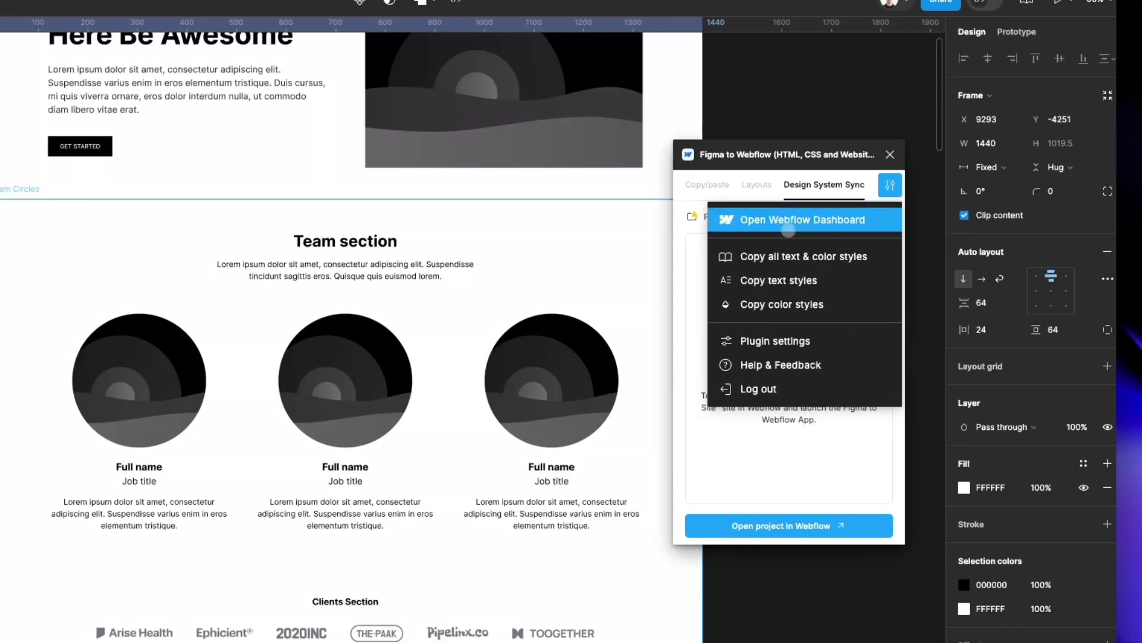
left_click(892, 184)
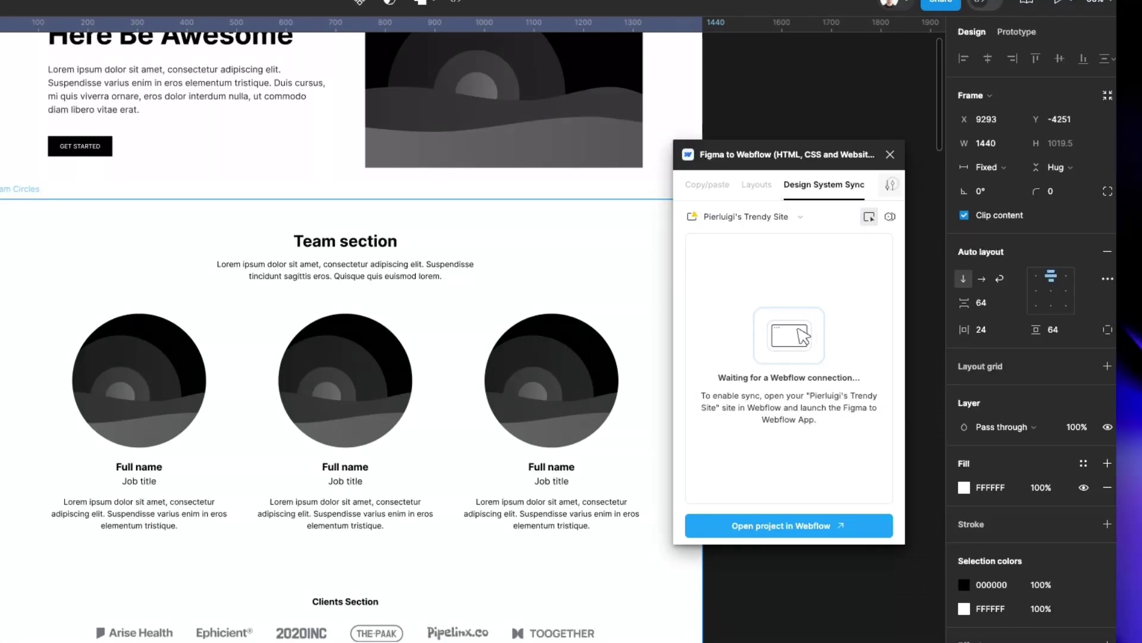
Open the plugin settings and set the import class prefix to Custom with the value "text".
left_click(890, 185)
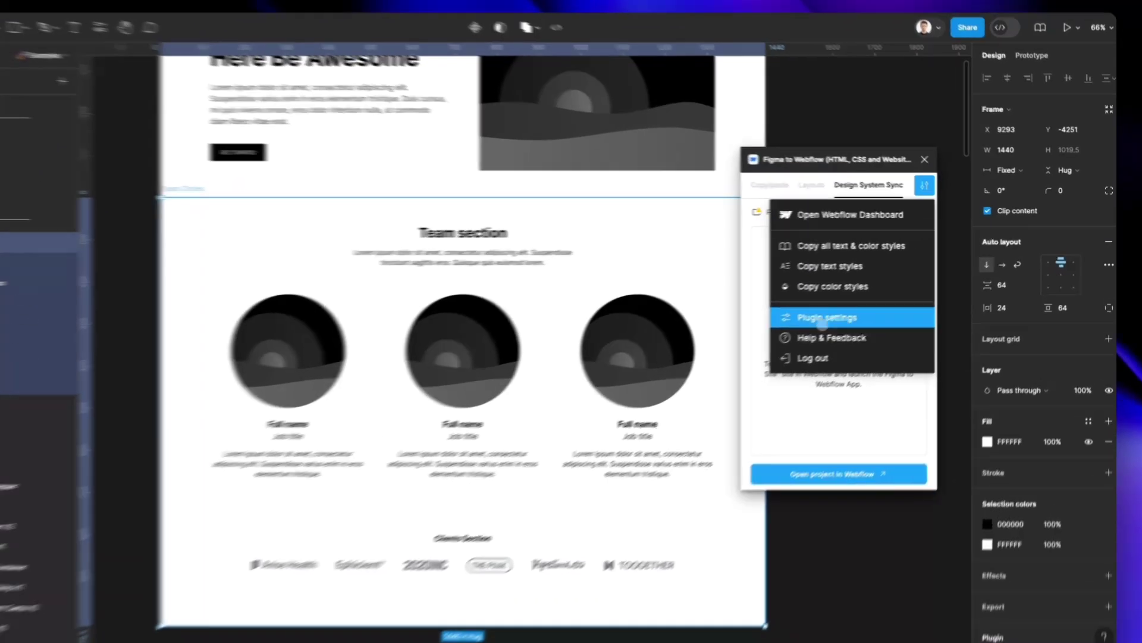
left_click(857, 306)
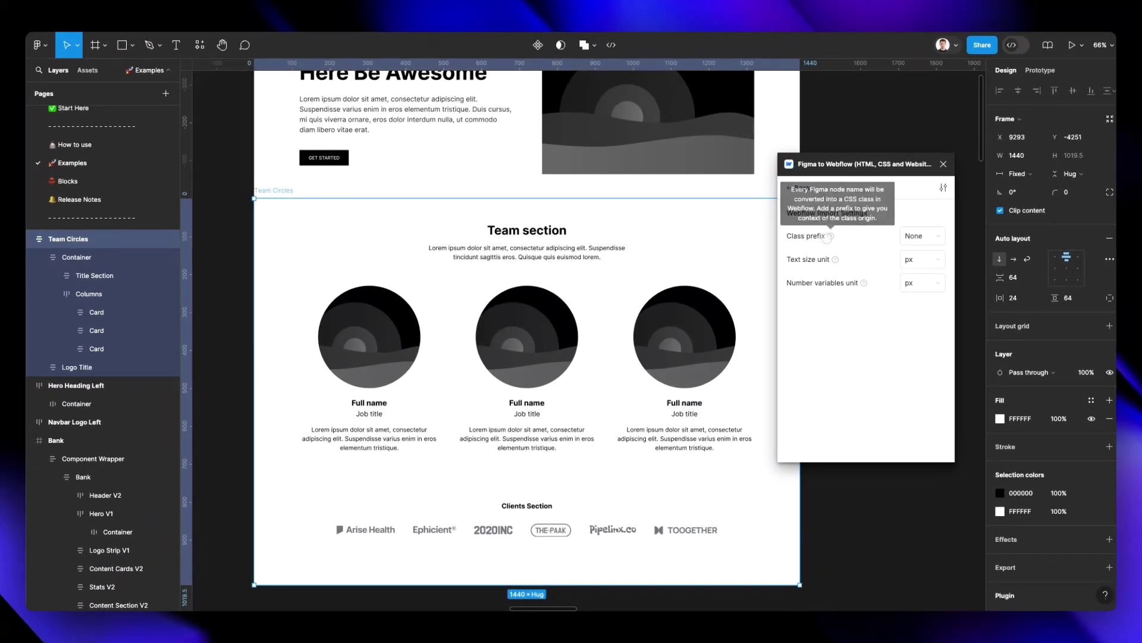
mouse_move(831, 238)
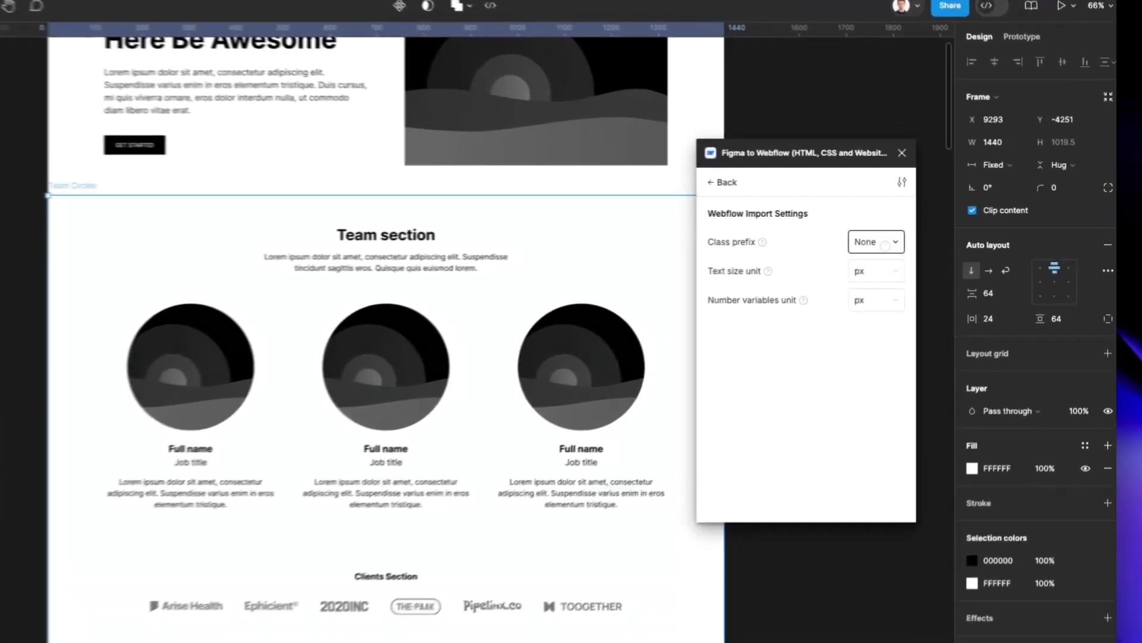
left_click(922, 236)
left_click(915, 269)
left_click_drag(852, 273, 878, 272)
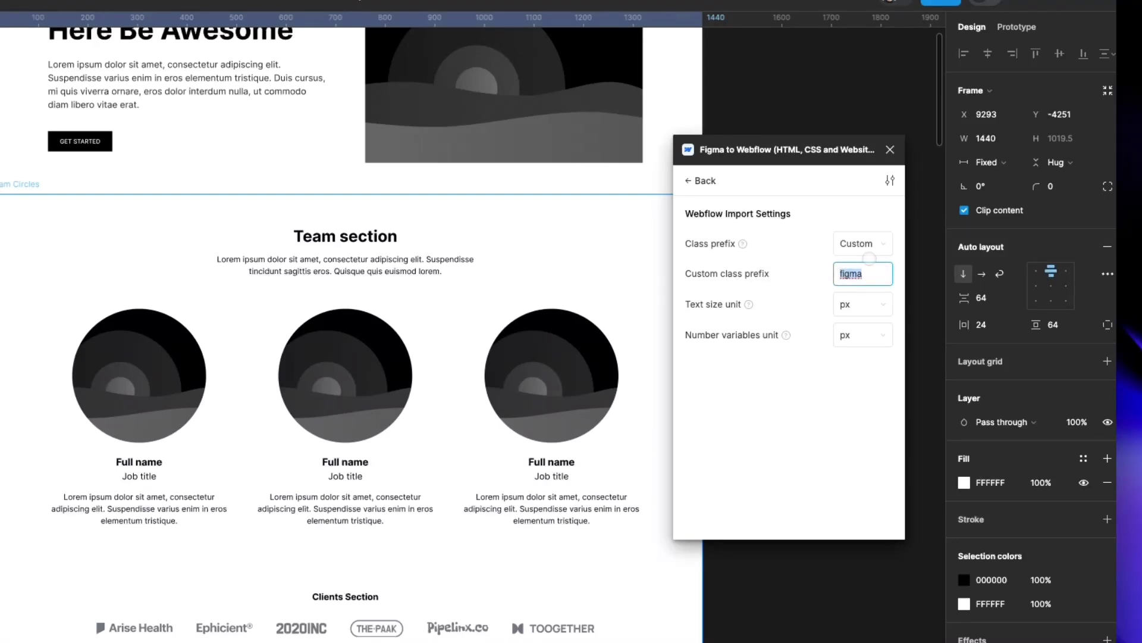
left_click(784, 265)
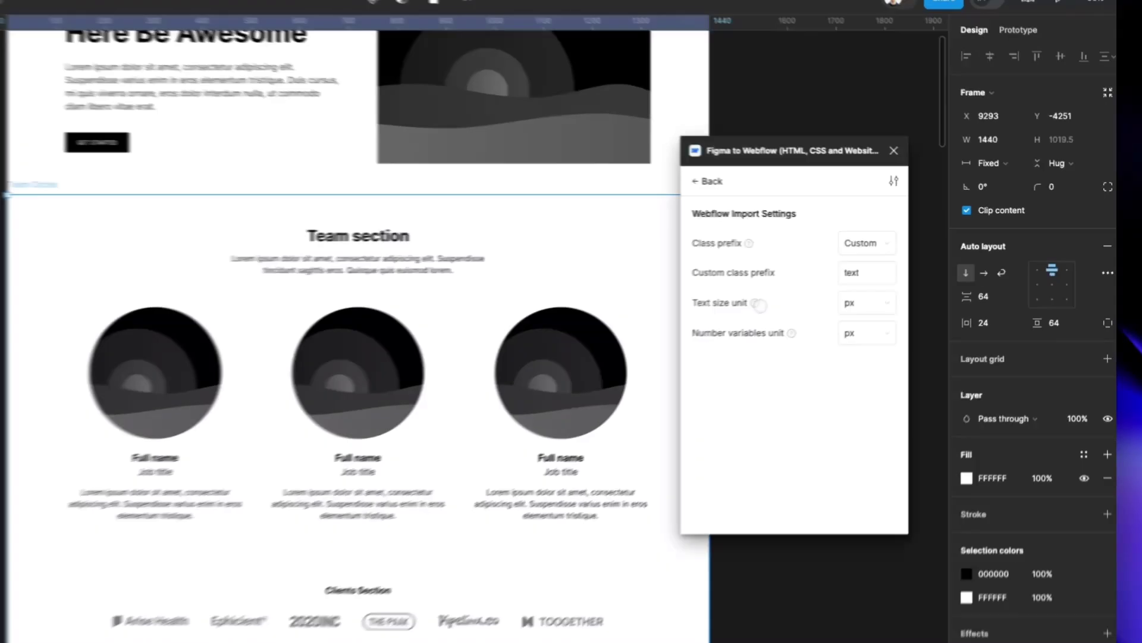
Examine the text size unit and number variables unit options in the Webflow import settings.
mouse_move(751, 305)
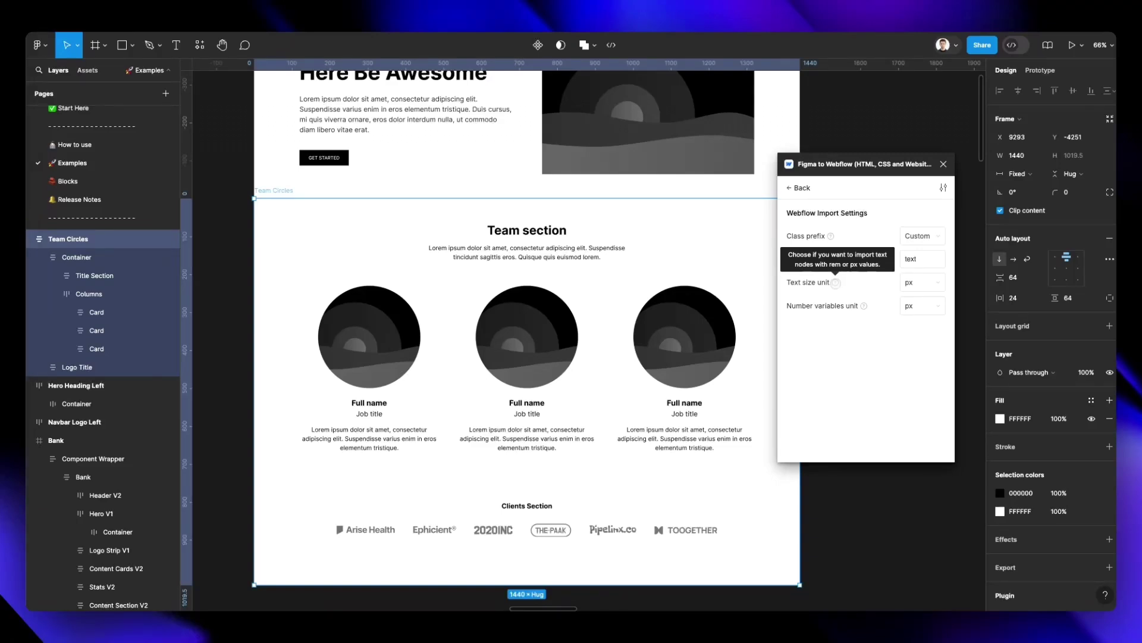
mouse_move(865, 306)
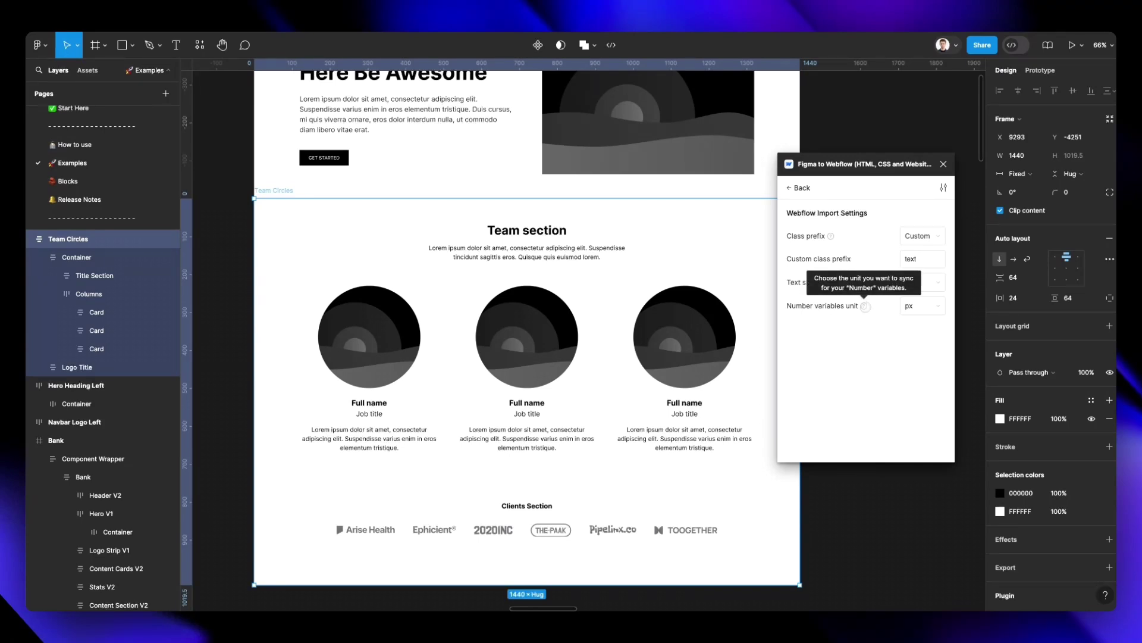
left_click(921, 305)
left_click(893, 299)
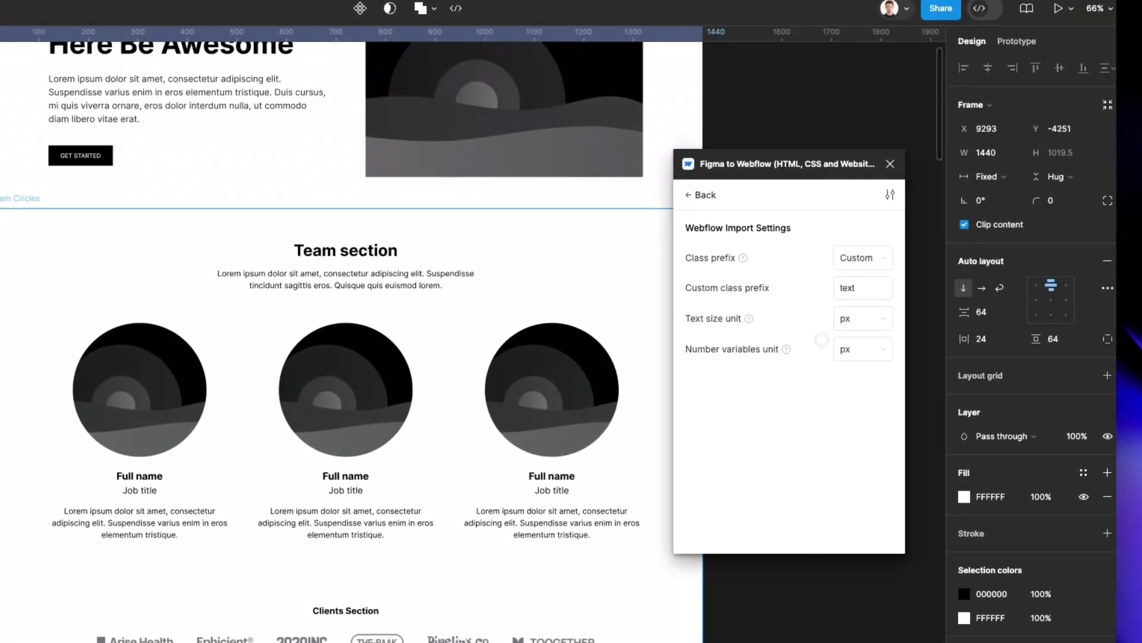
left_click(863, 312)
left_click(861, 344)
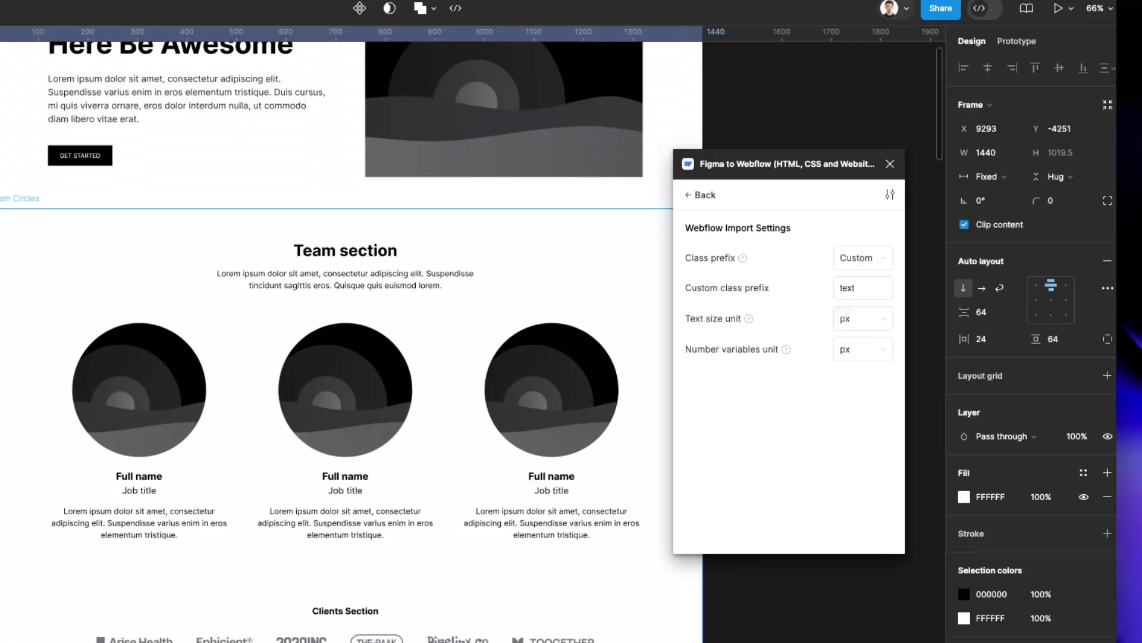
Leave the import settings and close the plugin, clearing the selection of the Team Circles frame.
left_click(707, 195)
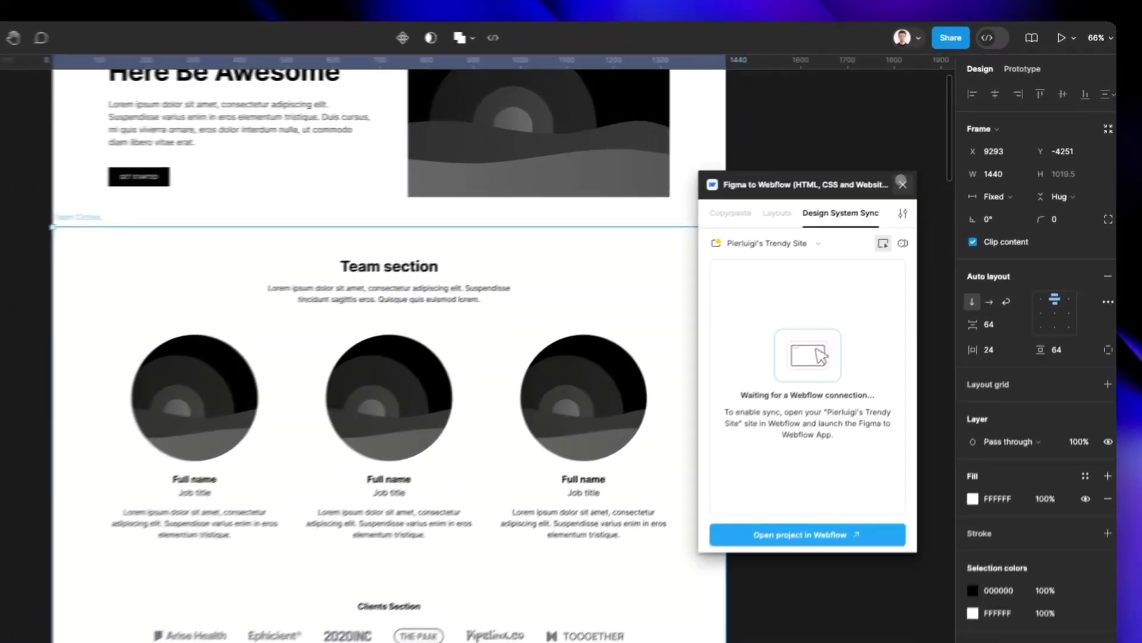
left_click(902, 183)
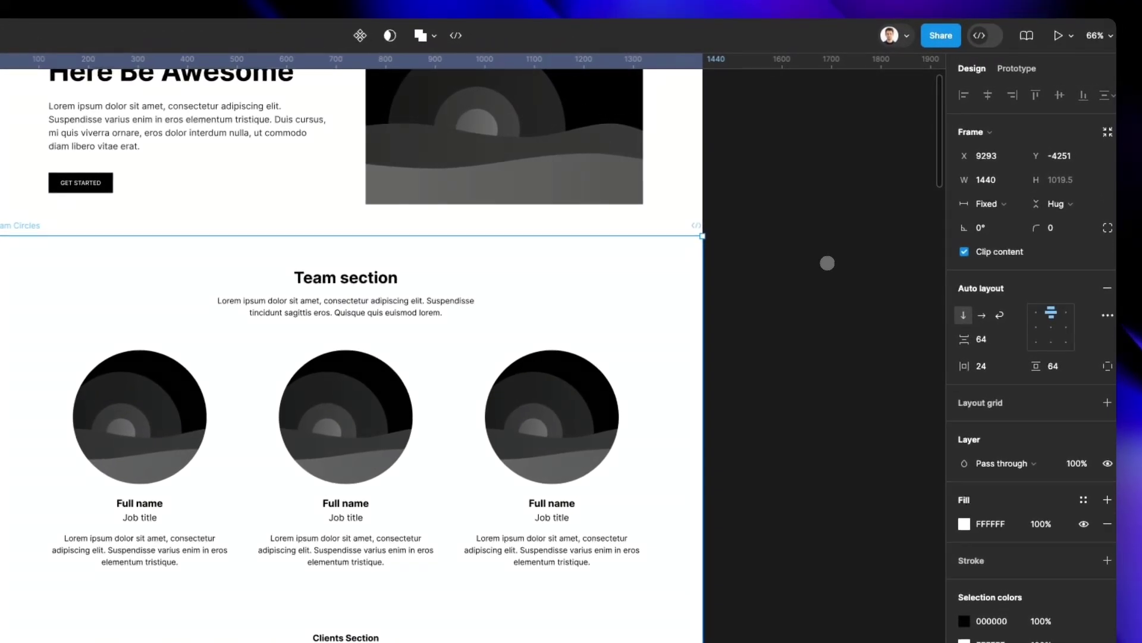
scroll(827, 263, "down", 1)
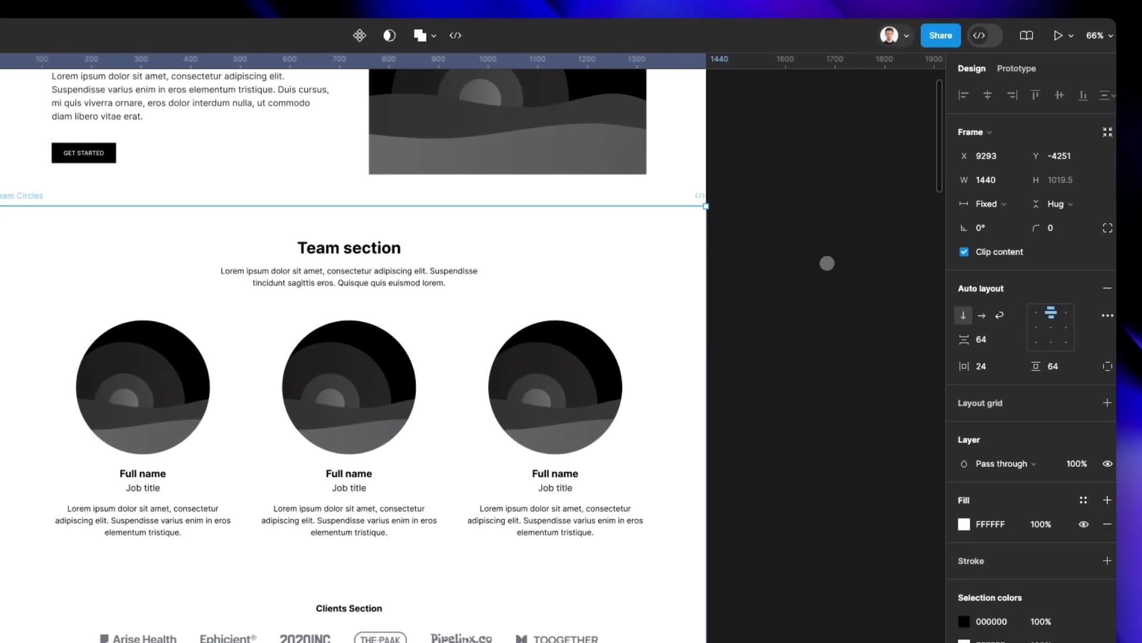
scroll(827, 263, "left", 1)
scroll(827, 263, "up", 1)
left_click(827, 263)
Look over the assembled navbar, hero, team and clients layouts on the Figma canvas.
scroll(827, 263, "up", 1)
scroll(827, 263, "up", 3)
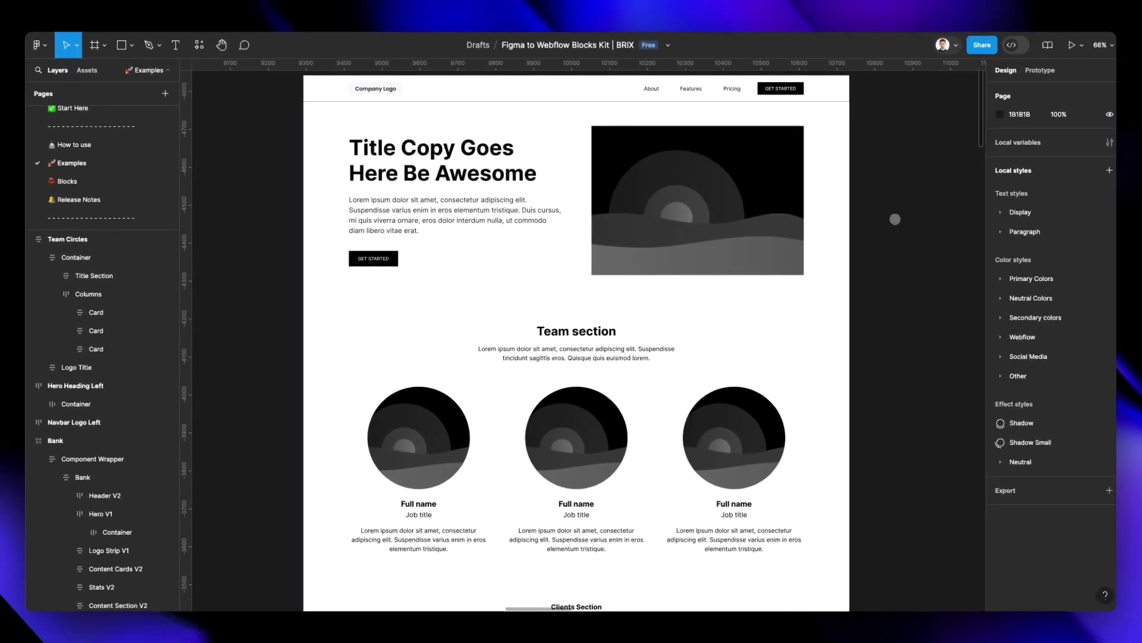
scroll(827, 263, "up", 2)
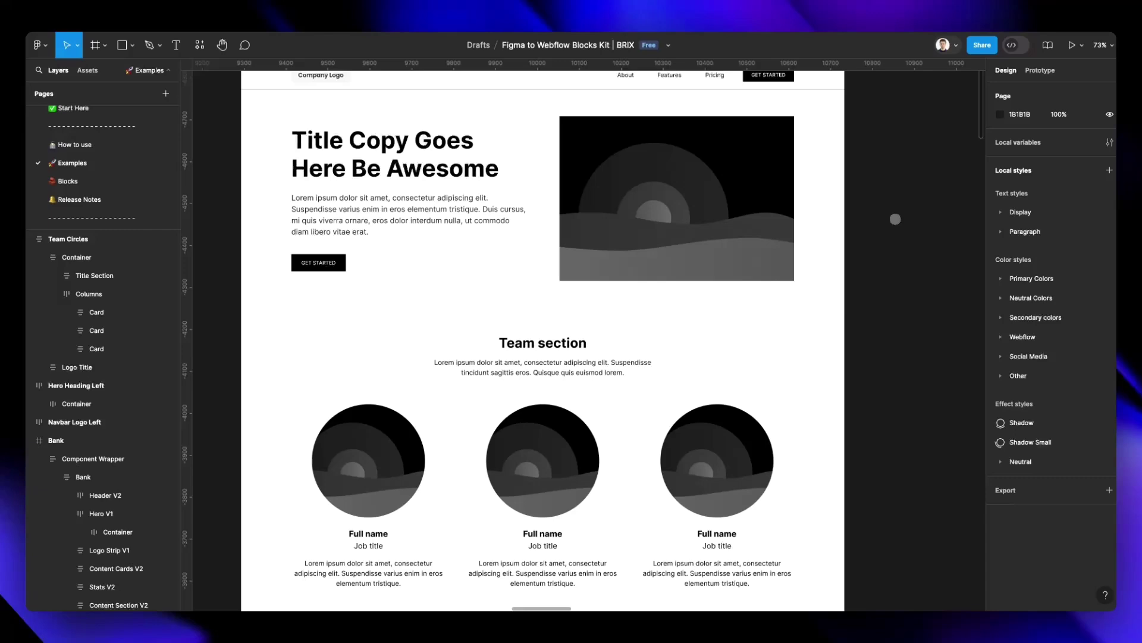
scroll(895, 219, "up", 1)
scroll(896, 219, "left", 1)
scroll(896, 219, "left", 1)
scroll(896, 219, "down", 1)
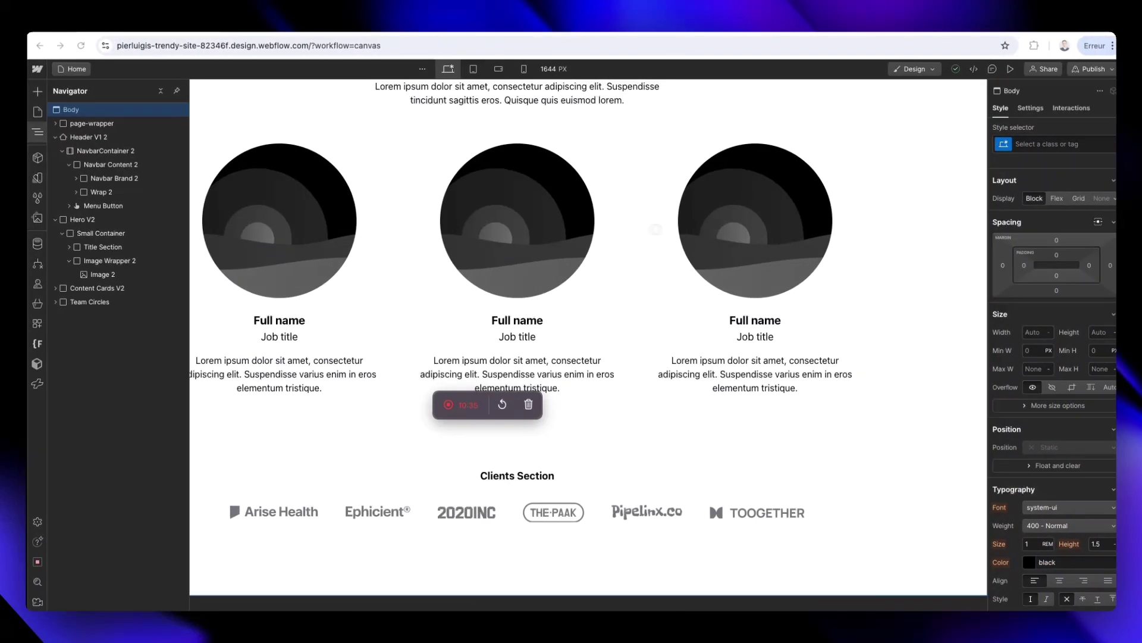
Switch to Webflow and inspect the Columns 2 and Container 3 elements of the pasted Team Circles section.
left_click(382, 189)
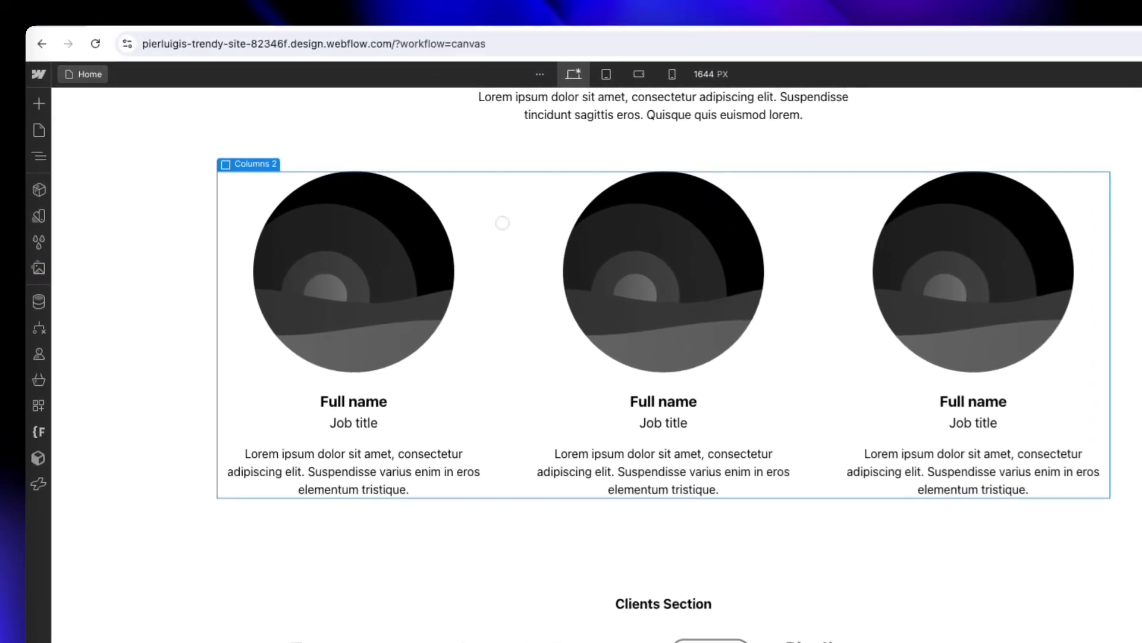
left_click(40, 159)
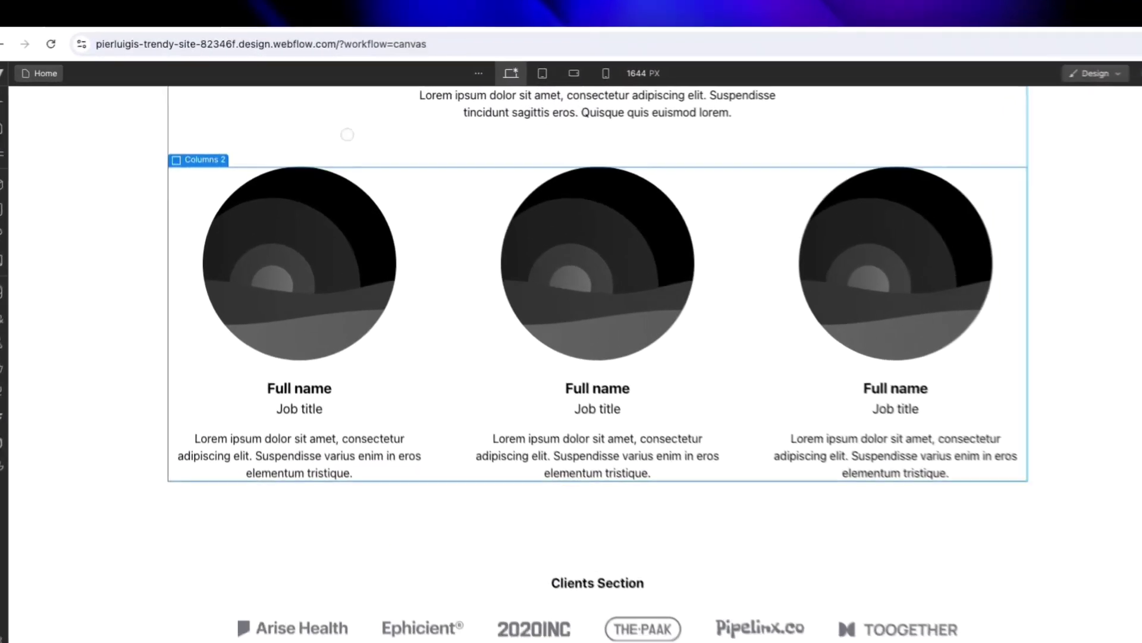
left_click(315, 118)
scroll(316, 117, "up", 2)
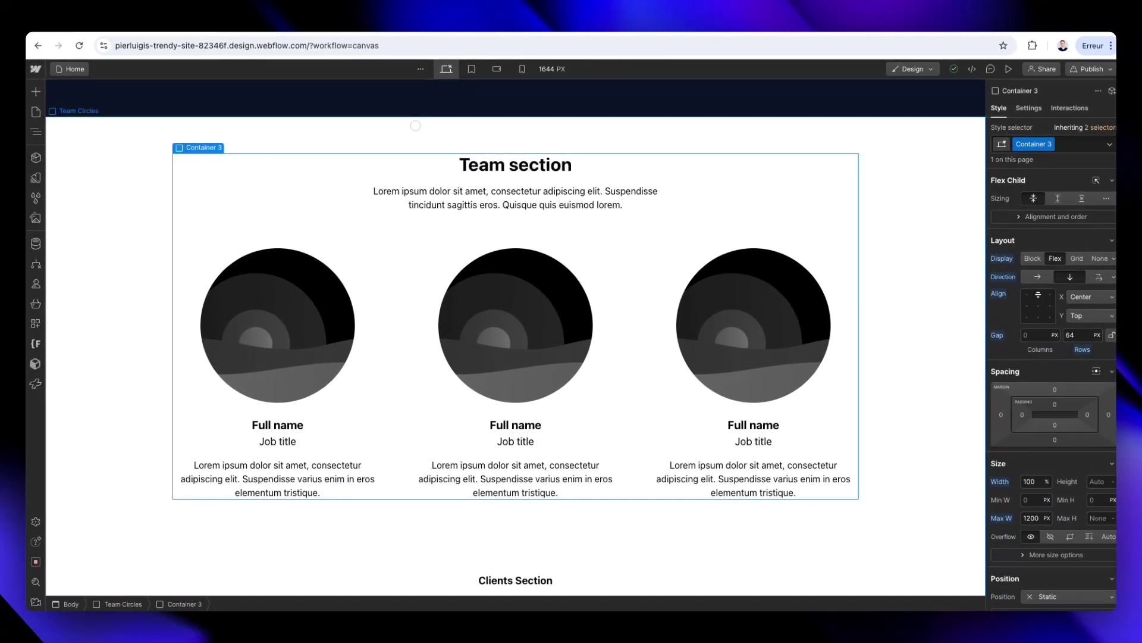
Look over the feature cards, Team section and Clients Section on the assembled page.
scroll(428, 134, "up", 5)
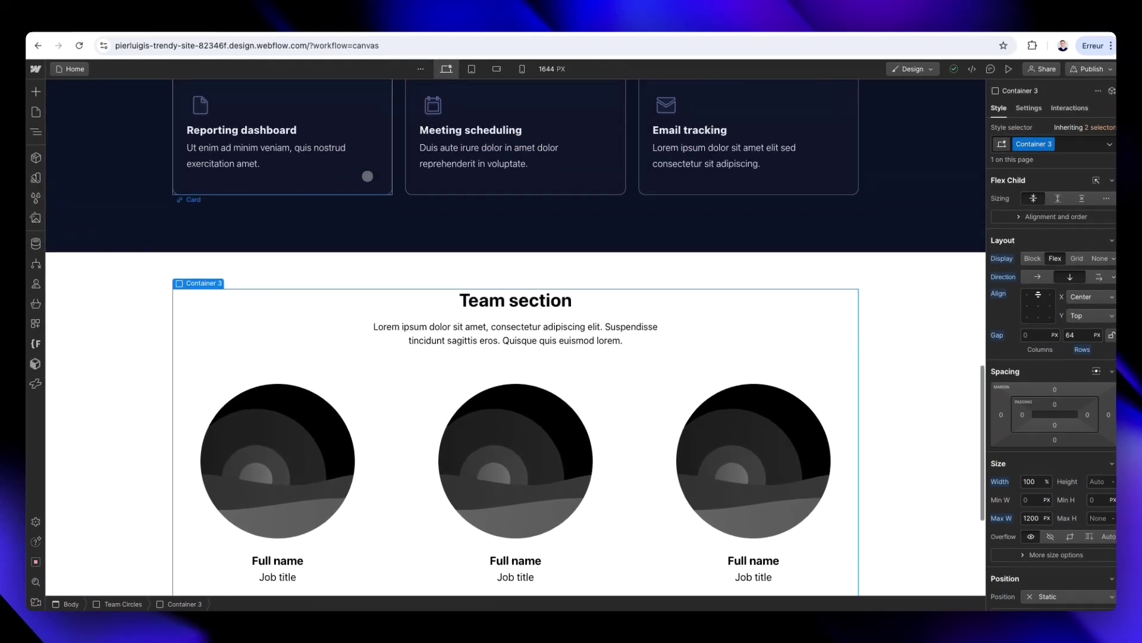
scroll(368, 176, "up", 2)
scroll(368, 176, "down", 8)
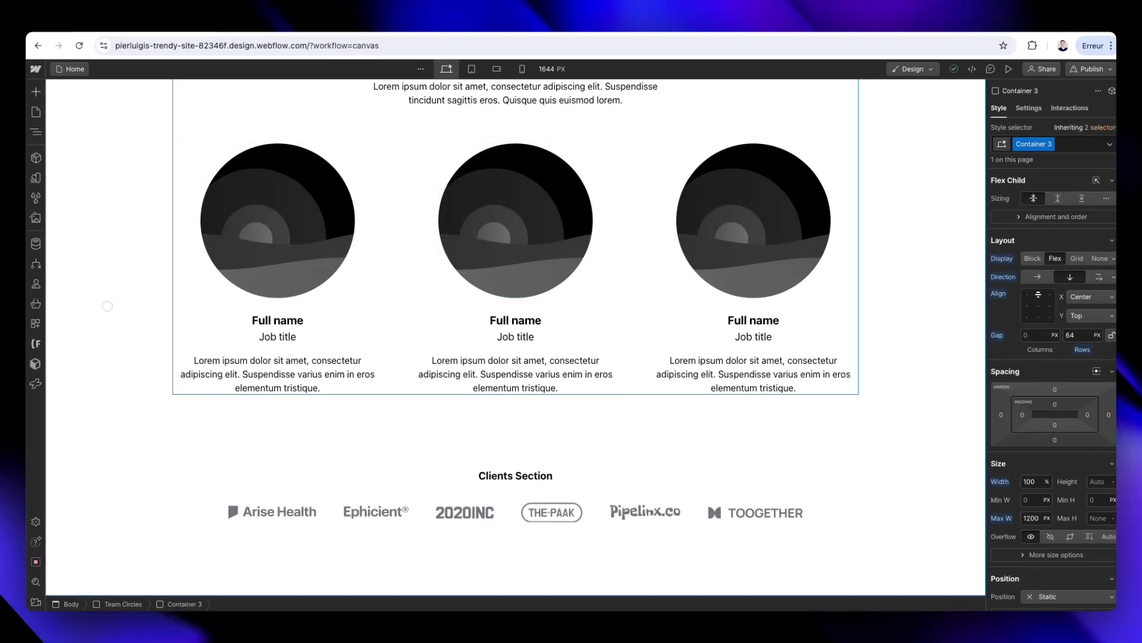
scroll(107, 305, "up", 3)
scroll(107, 305, "up", 1)
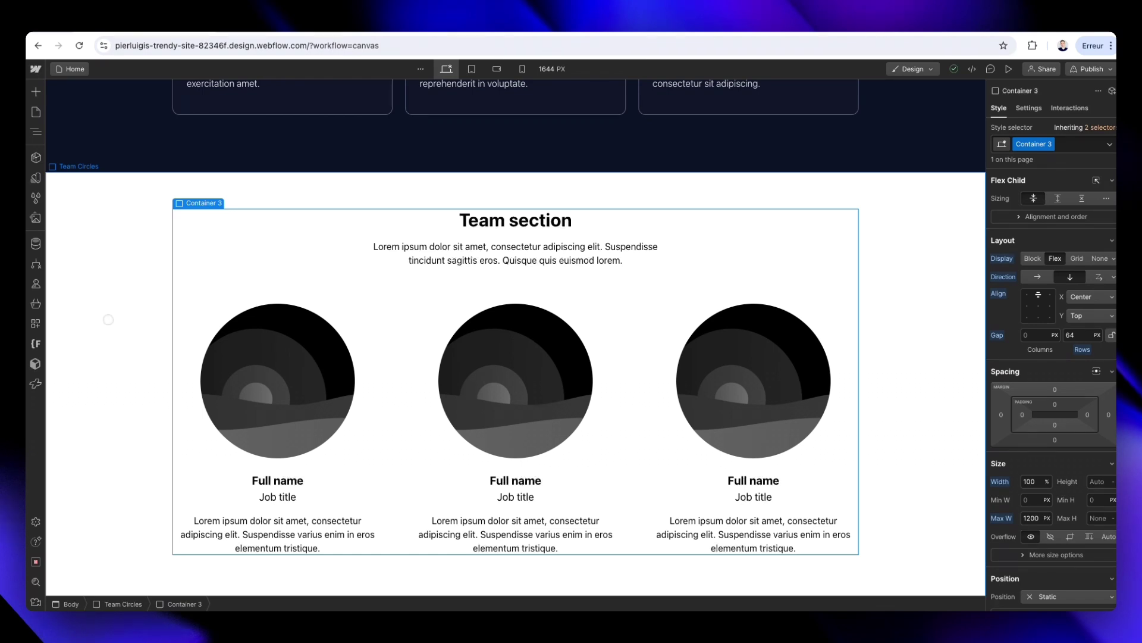
scroll(106, 318, "down", 1)
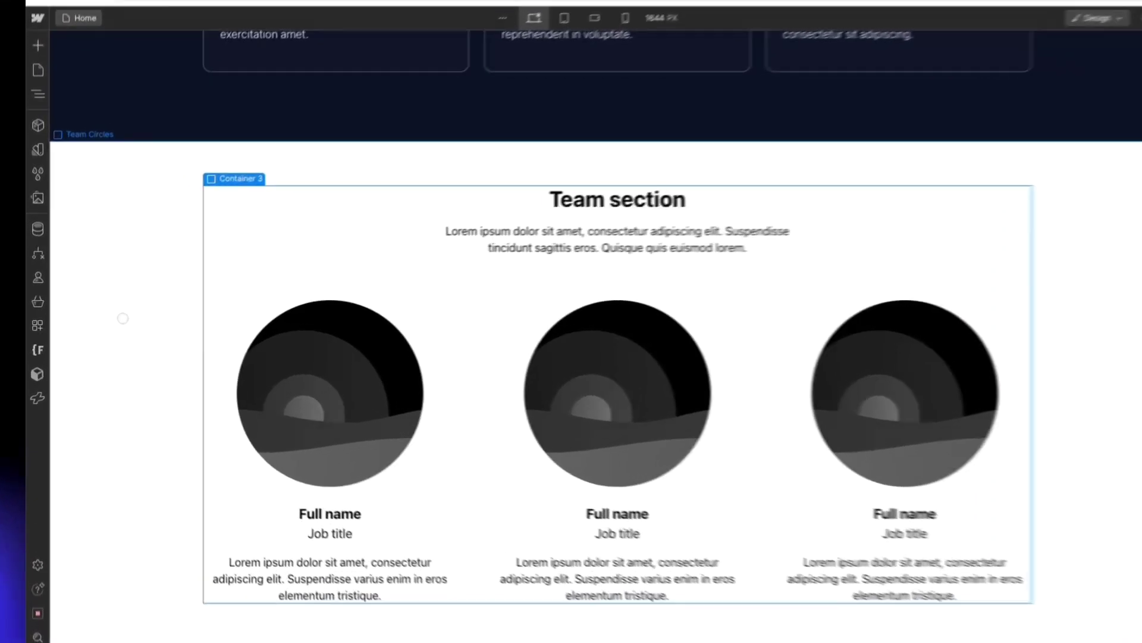
Select the Team Circles section and review the page from the navbar and hero through the feature cards to the Team section.
left_click(106, 318)
scroll(106, 317, "up", 1)
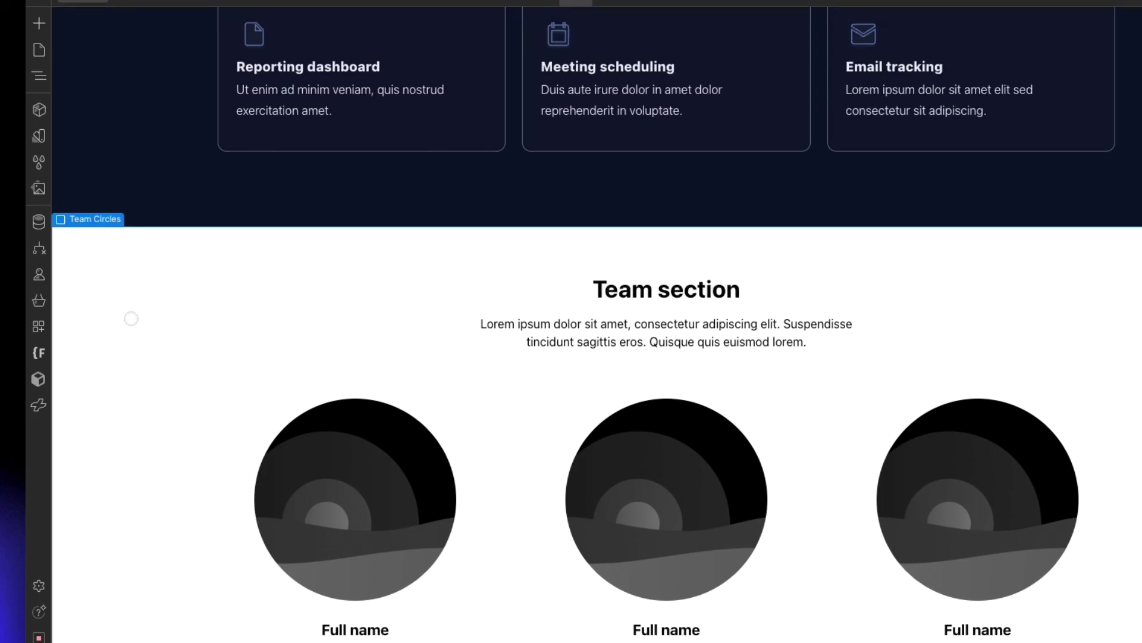
scroll(130, 318, "up", 4)
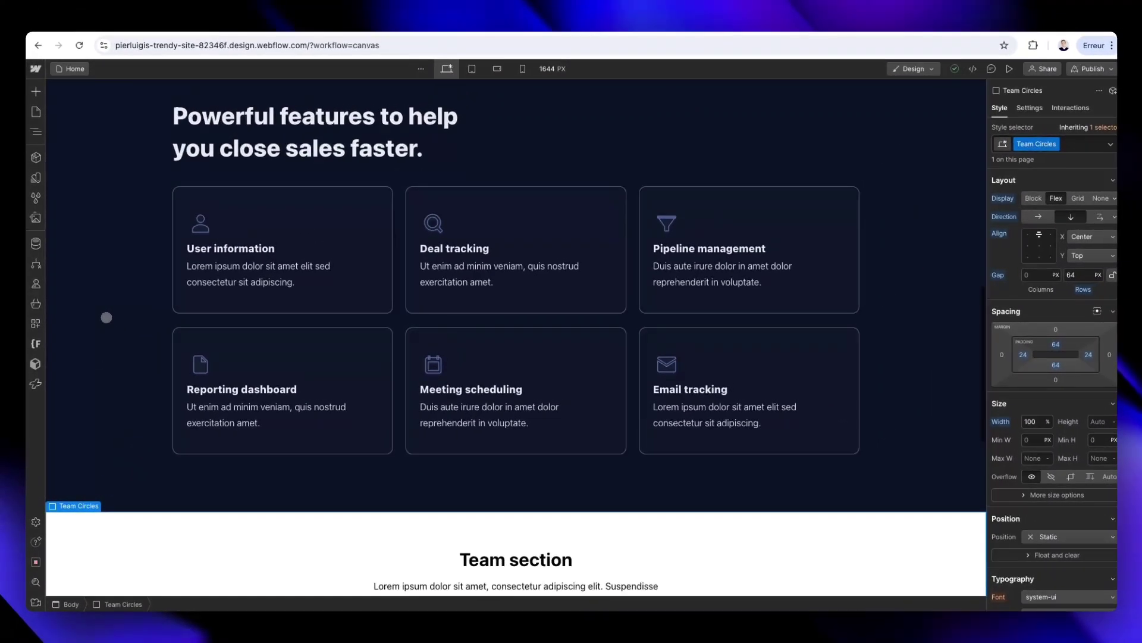
scroll(106, 317, "up", 7)
scroll(106, 317, "up", 5)
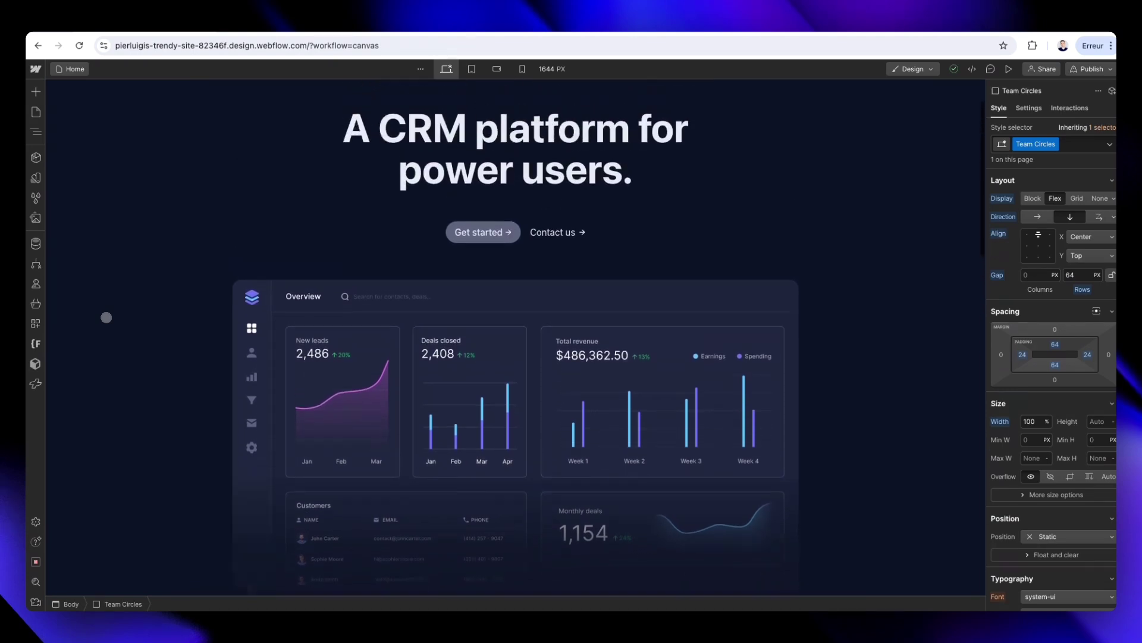
scroll(106, 317, "up", 2)
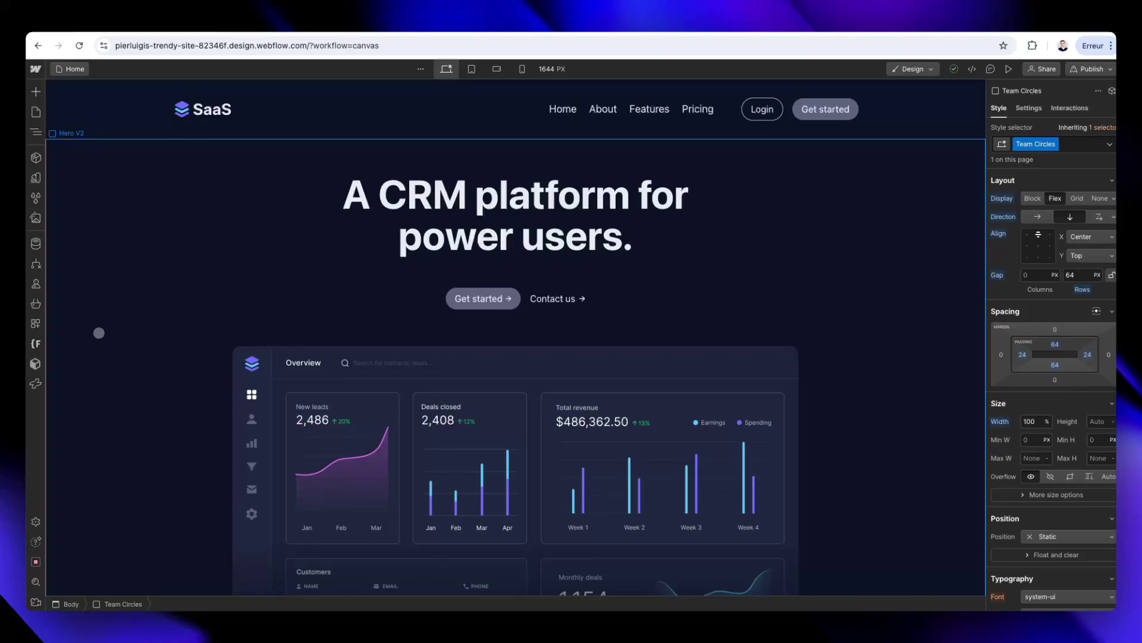
scroll(97, 340, "down", 5)
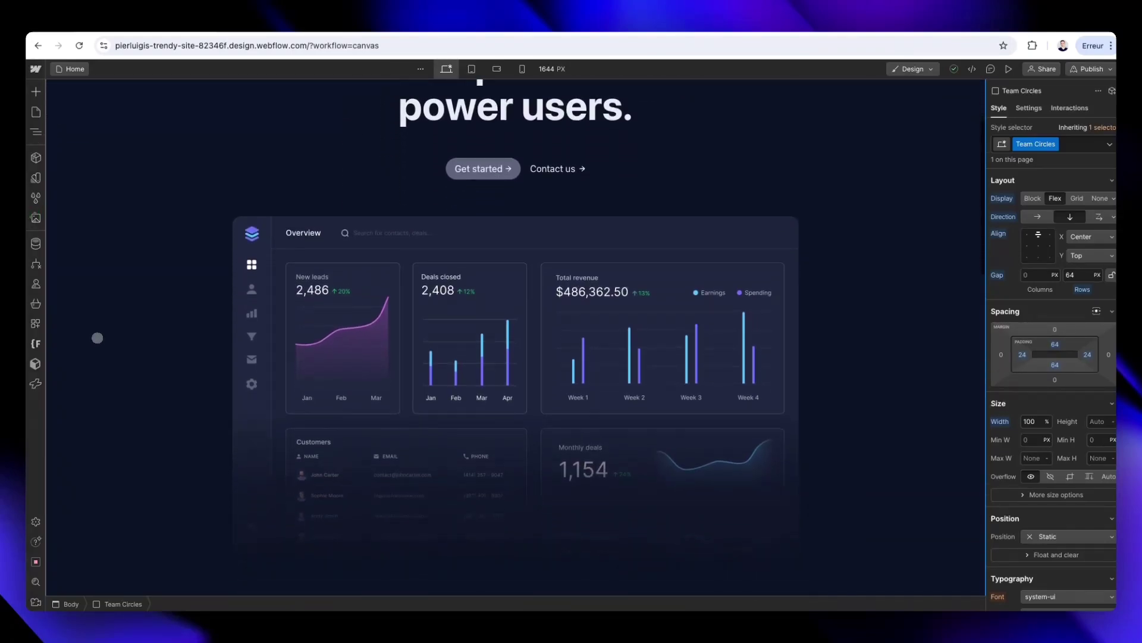
scroll(97, 338, "down", 5)
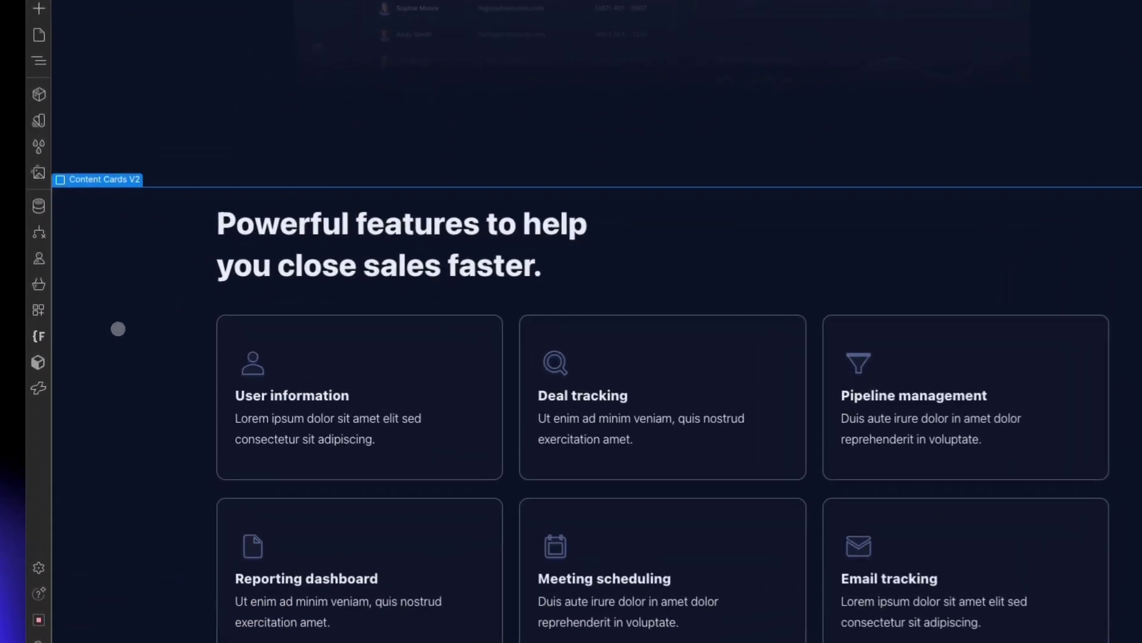
scroll(129, 330, "down", 3)
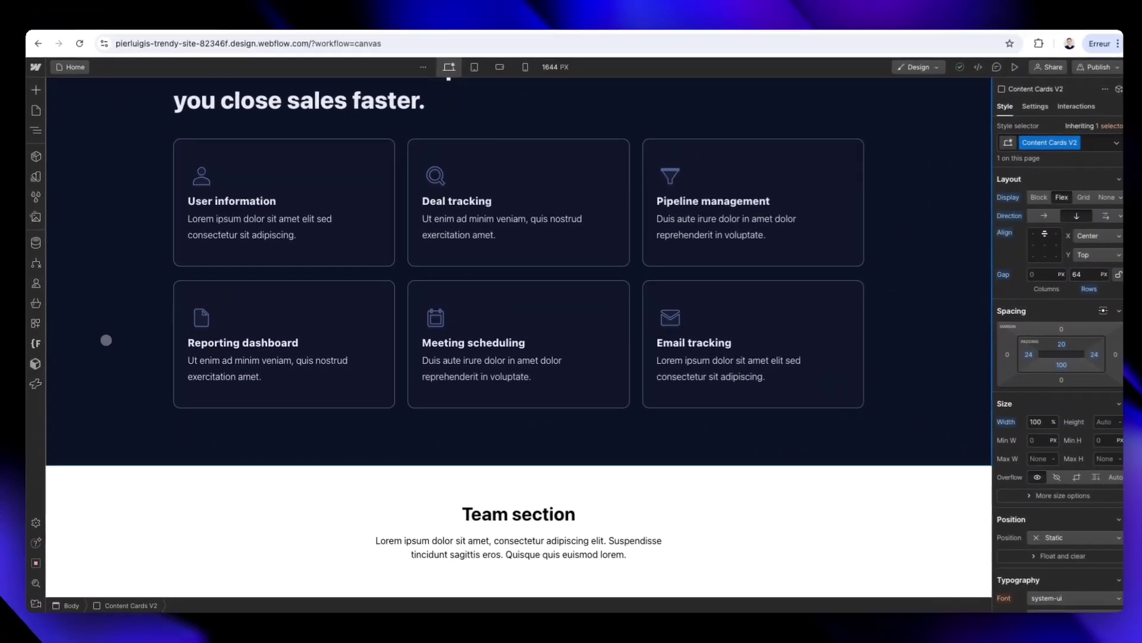
scroll(130, 332, "down", 2)
scroll(105, 339, "down", 4)
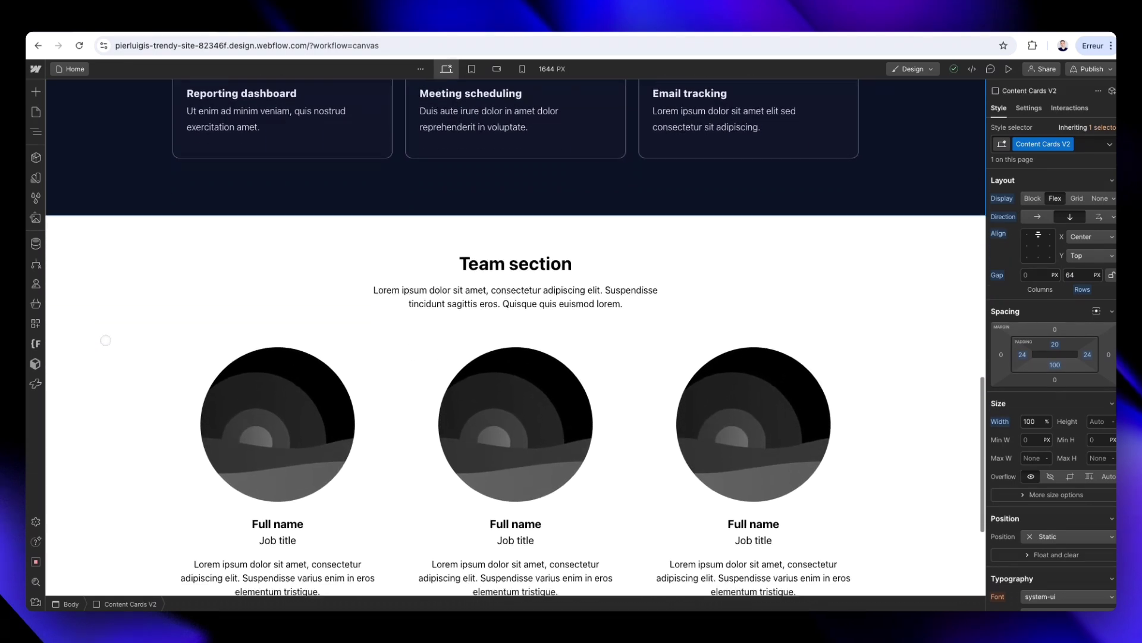